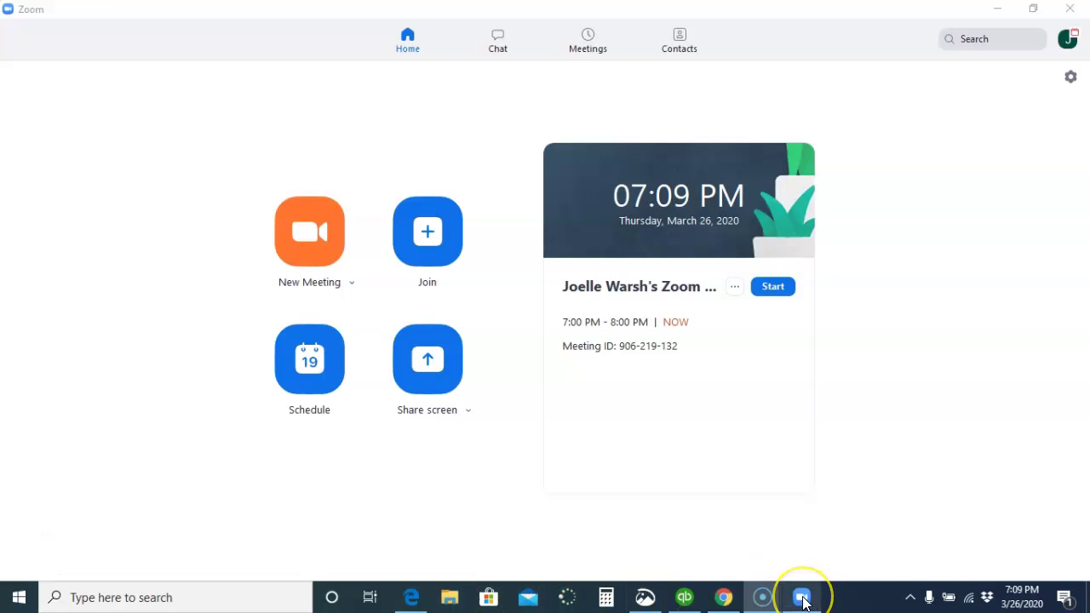
Look over Zoom's Meetings, Contacts and Chat tabs, then return to Home
{"action": "mouse_move", "coordinate": [803, 599]}
{"action": "left_click", "coordinate": [582, 47]}
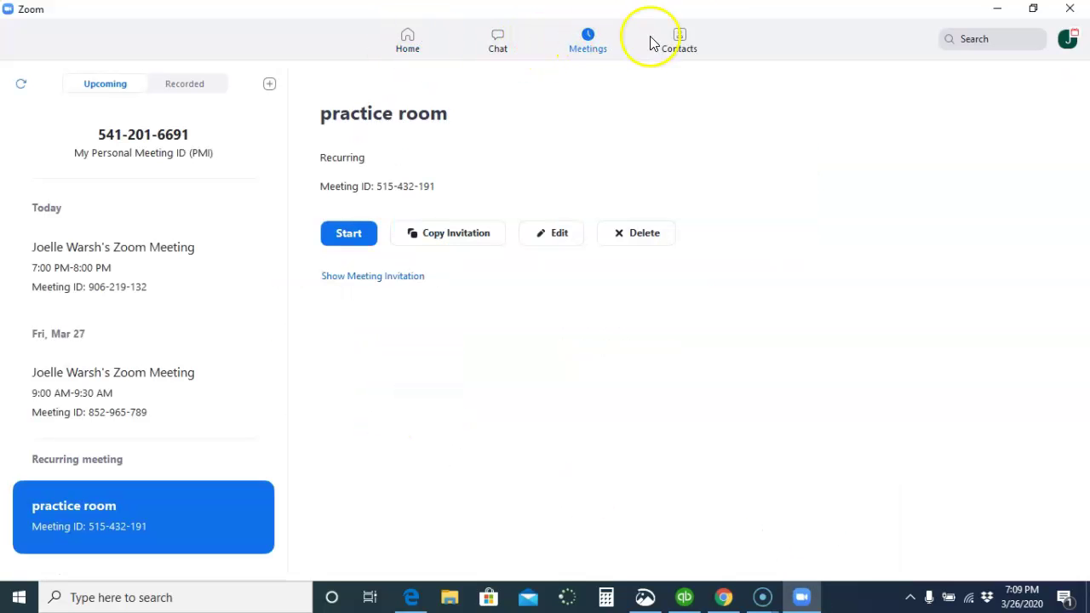
{"action": "left_click", "coordinate": [678, 41]}
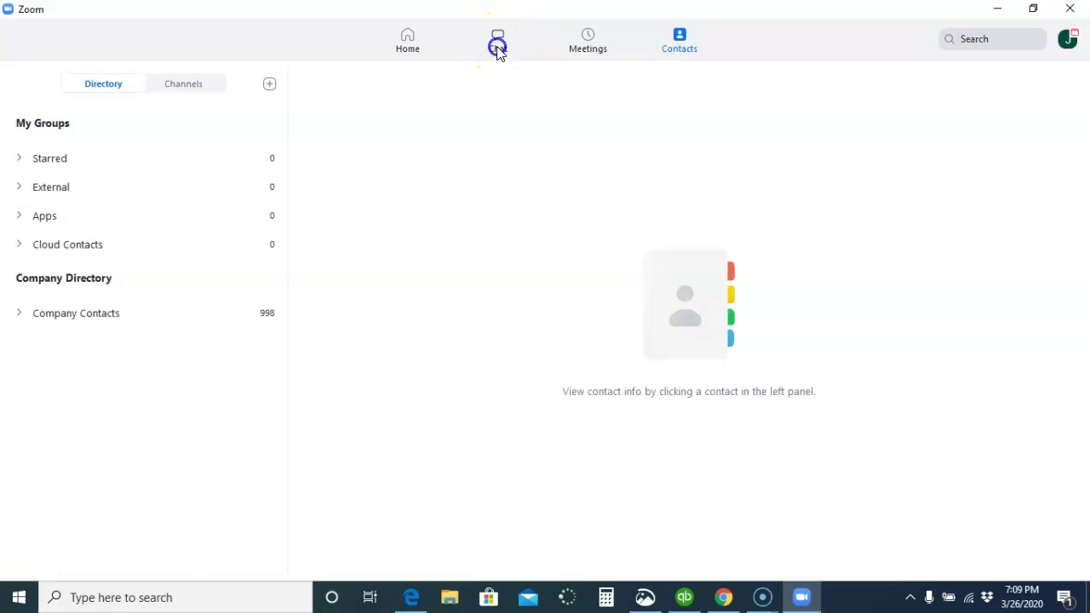
{"action": "left_click", "coordinate": [498, 46]}
{"action": "left_click", "coordinate": [407, 43]}
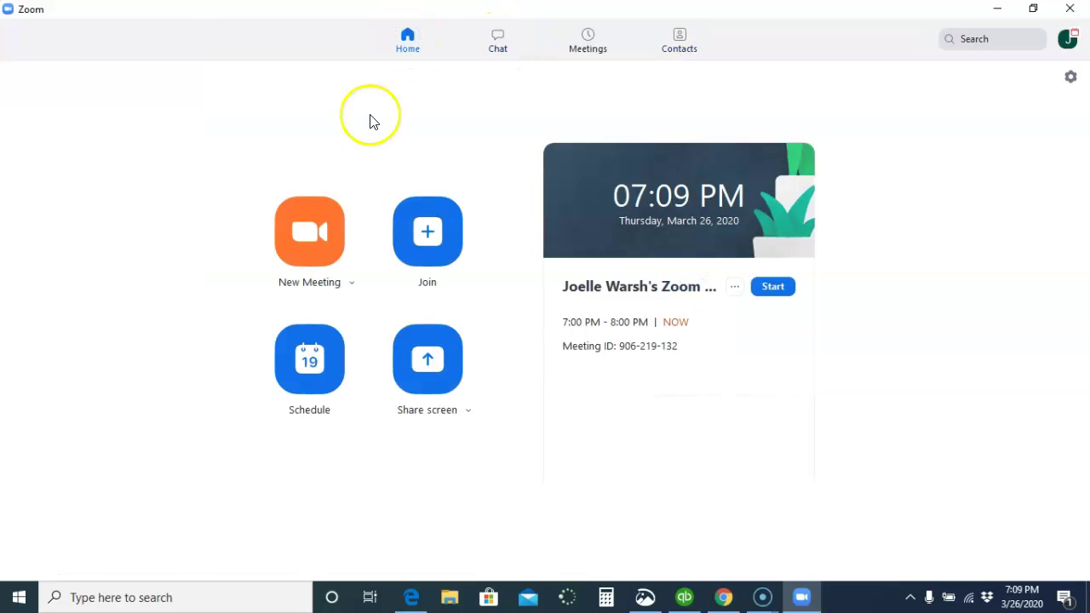
Schedule a new meeting and replace its default topic with the teacher's daily meeting title
{"action": "left_click", "coordinate": [308, 361]}
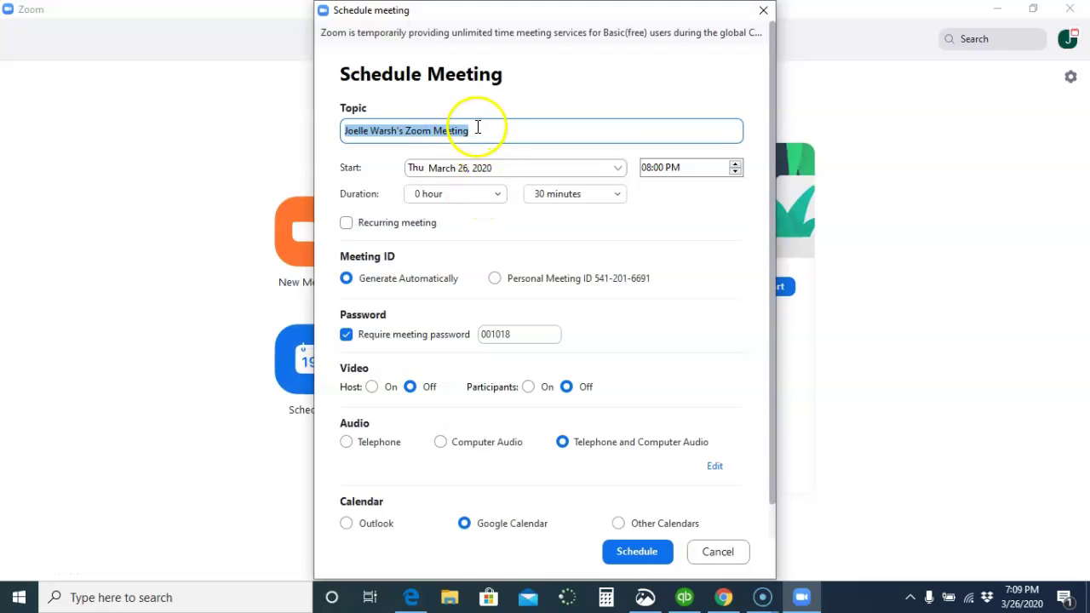
{"action": "left_click_drag", "start_coordinate": [478, 128], "coordinate": [336, 145]}
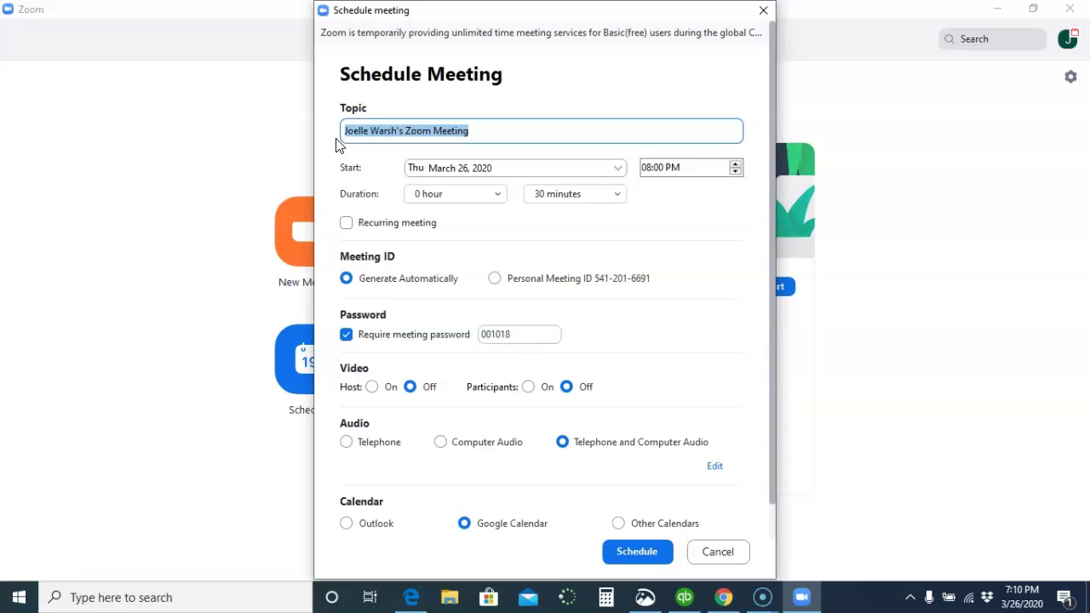
{"action": "type", "text": "Ms Clare"}
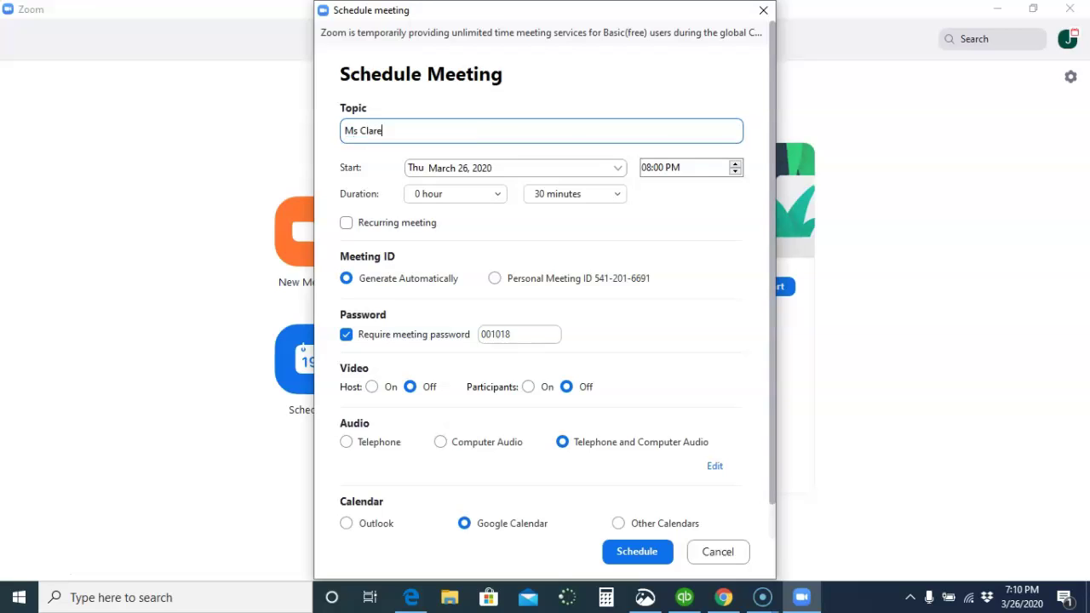
{"action": "type", "text": "'s Daily Meeting"}
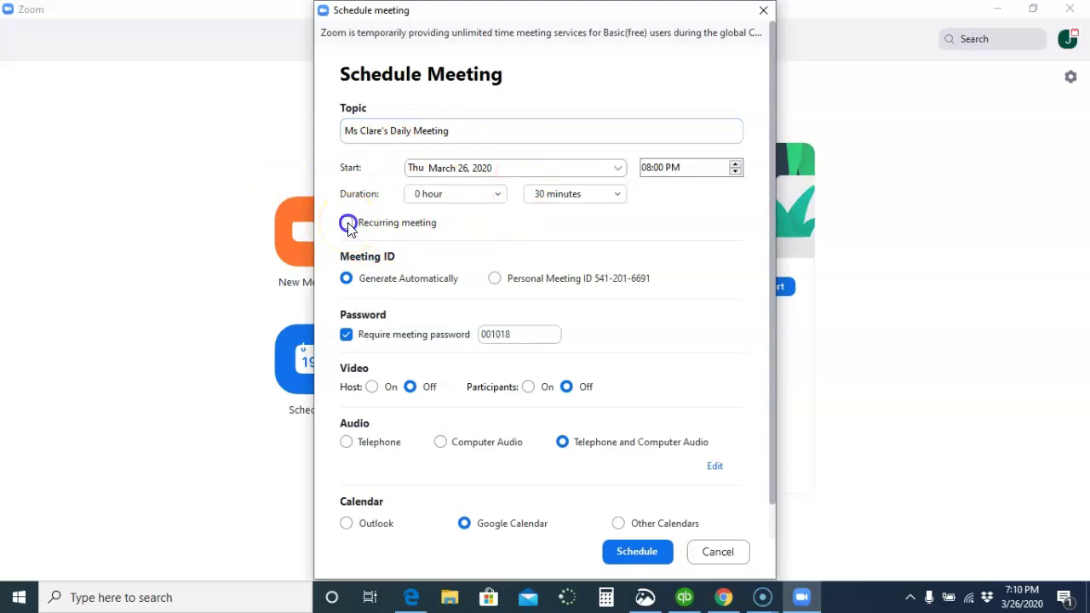
Make the meeting recurring with no password, and host and participant video on
{"action": "left_click", "coordinate": [346, 225]}
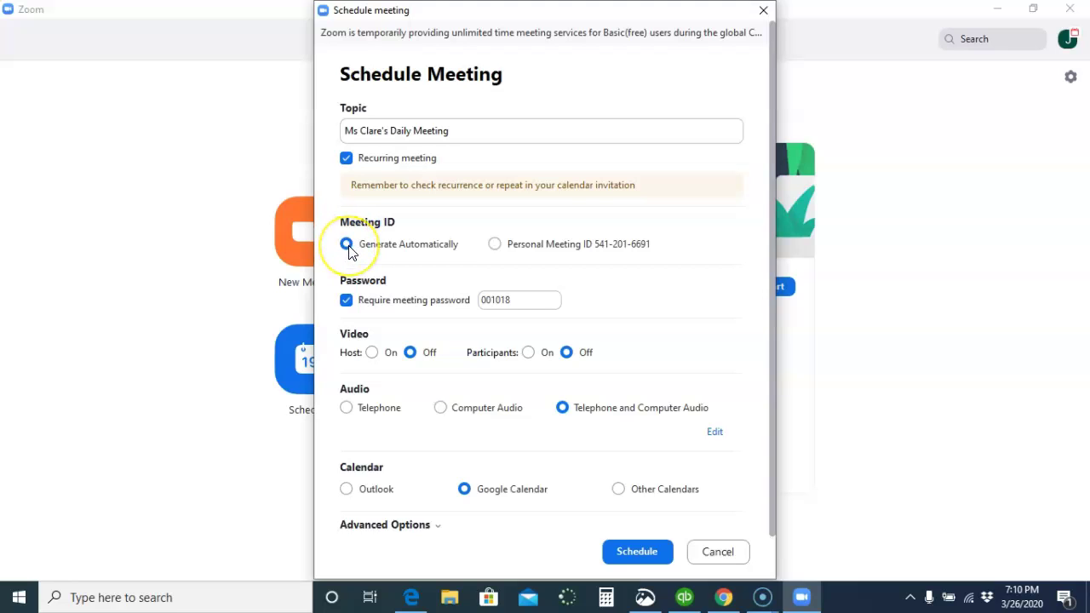
{"action": "left_click", "coordinate": [347, 300]}
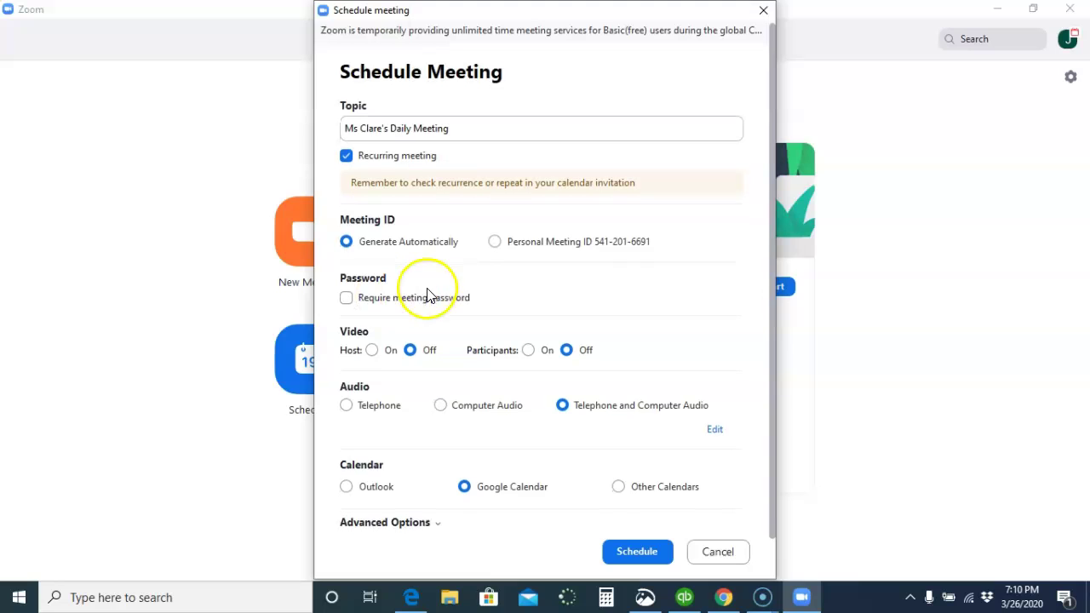
{"action": "left_click", "coordinate": [372, 353]}
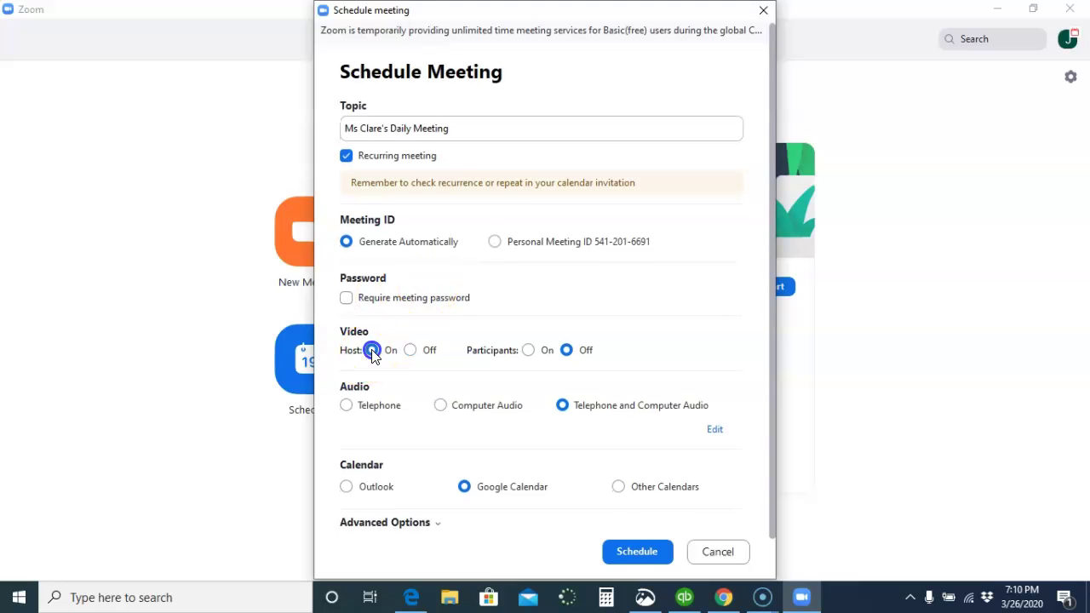
{"action": "left_click", "coordinate": [529, 351]}
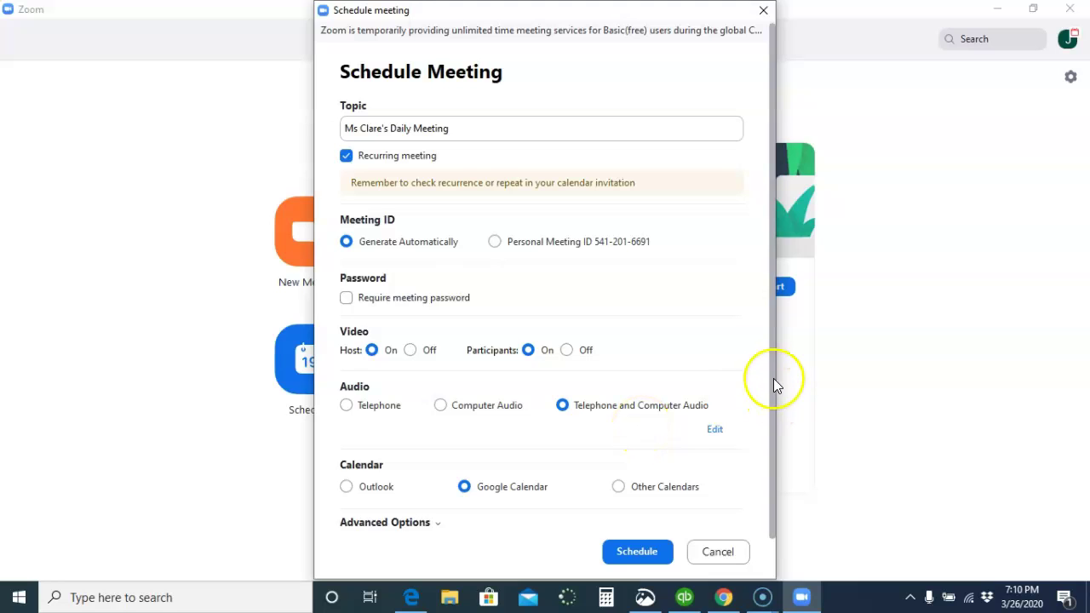
{"action": "left_click_drag", "start_coordinate": [773, 371], "coordinate": [769, 484]}
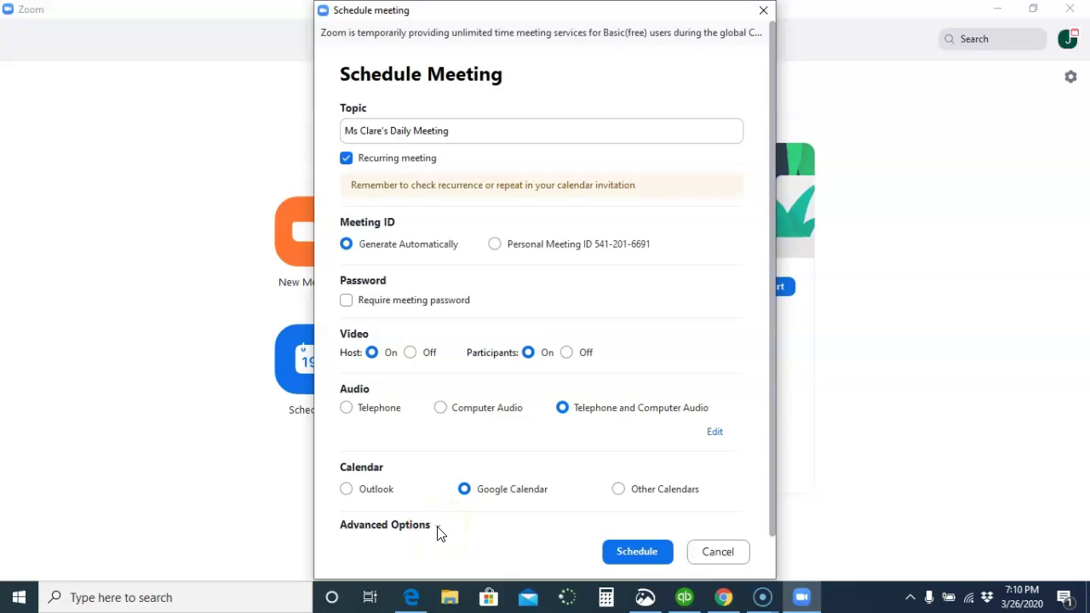
Show the Advanced Options, with waiting room and mute participants on entry enabled
{"action": "left_click", "coordinate": [439, 534]}
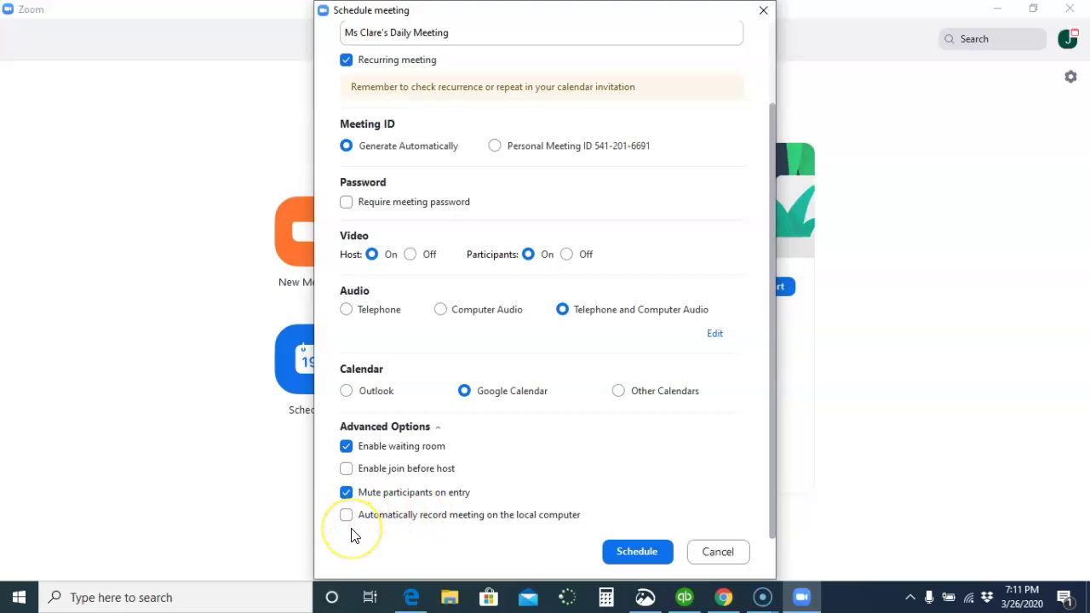
Schedule the meeting and allow Zoom access to the school Google account's calendars
{"action": "left_click", "coordinate": [635, 552]}
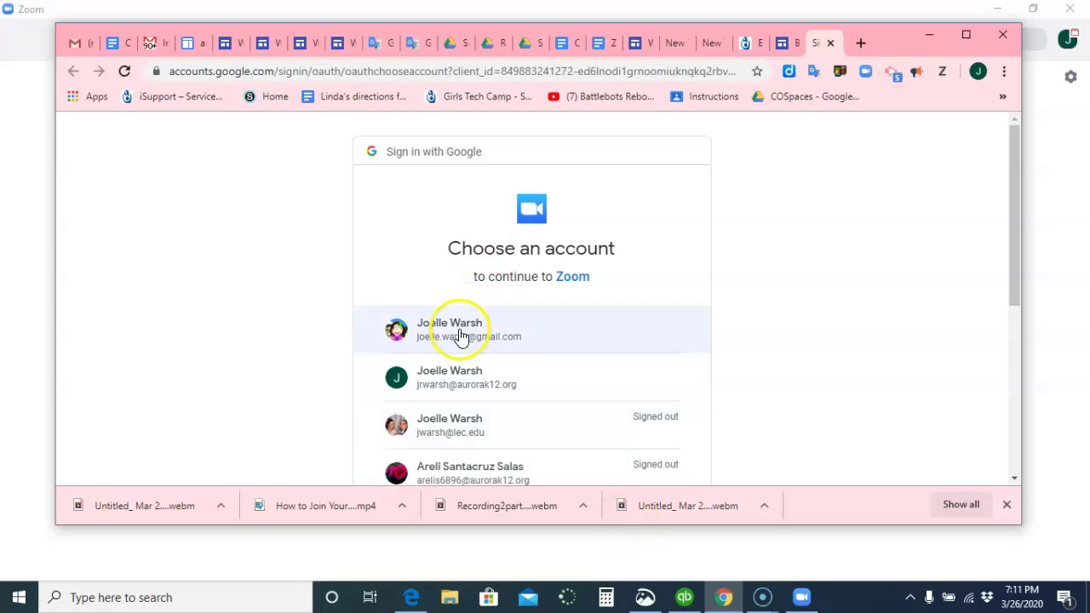
{"action": "left_click", "coordinate": [460, 390]}
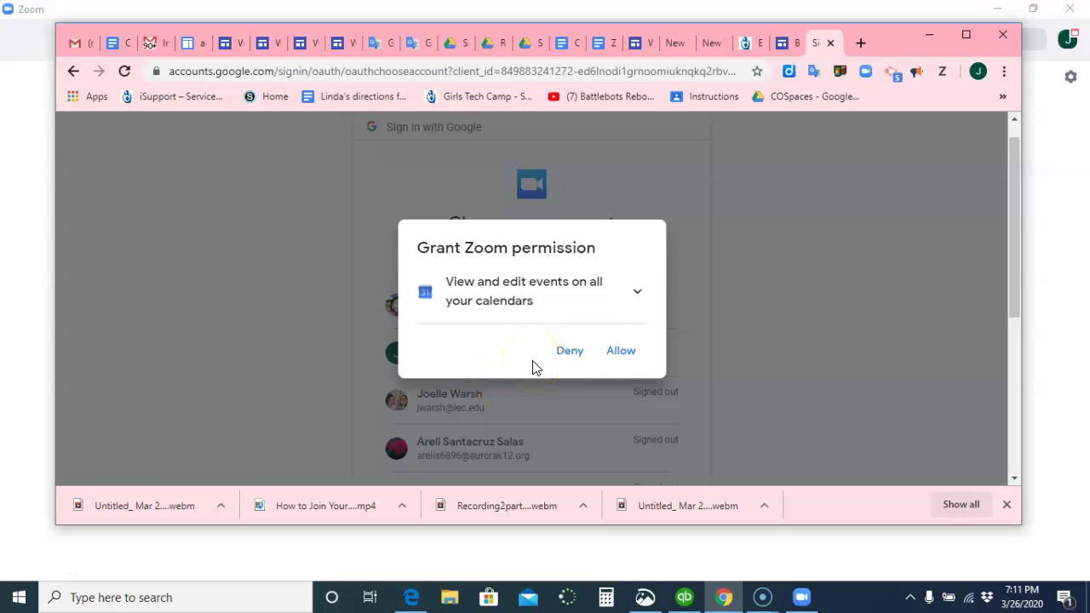
{"action": "left_click", "coordinate": [620, 352]}
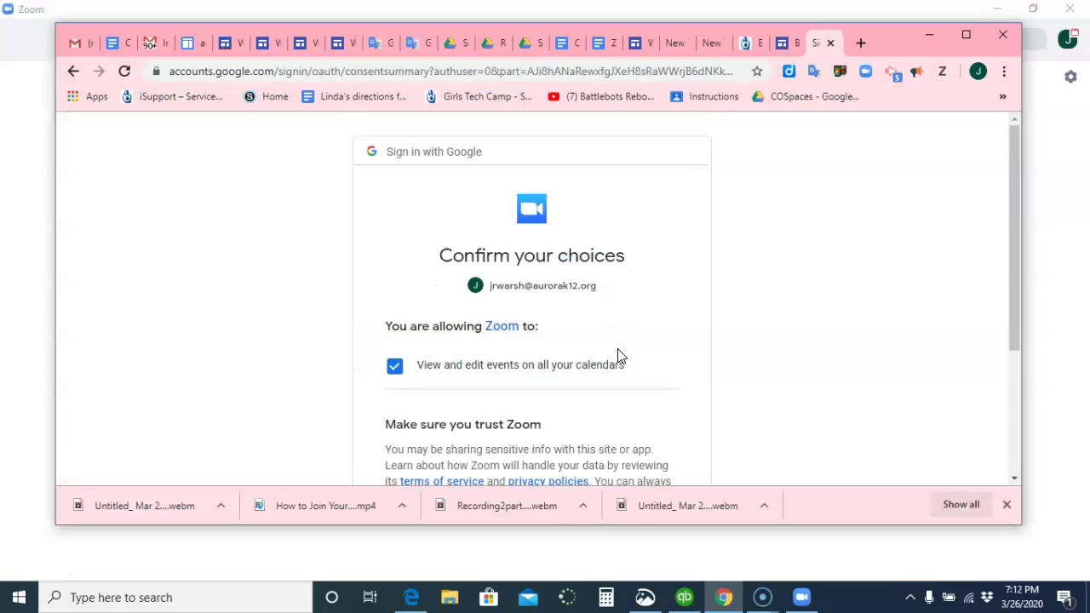
{"action": "scroll", "coordinate": [619, 356], "scroll_direction": "down", "scroll_amount": 2}
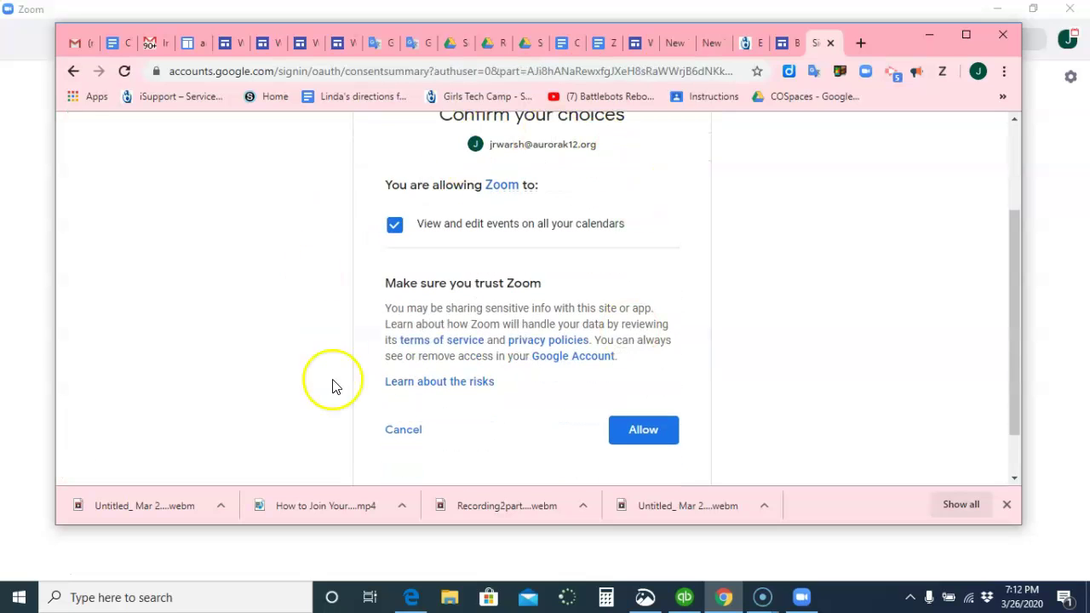
{"action": "left_click", "coordinate": [640, 434]}
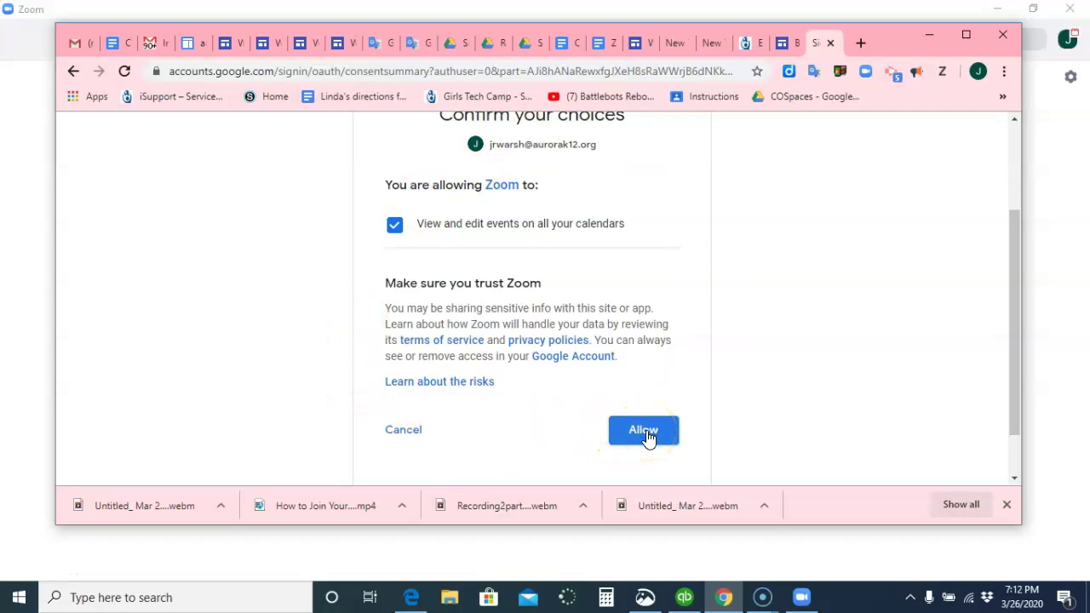
{"action": "left_click", "coordinate": [646, 433]}
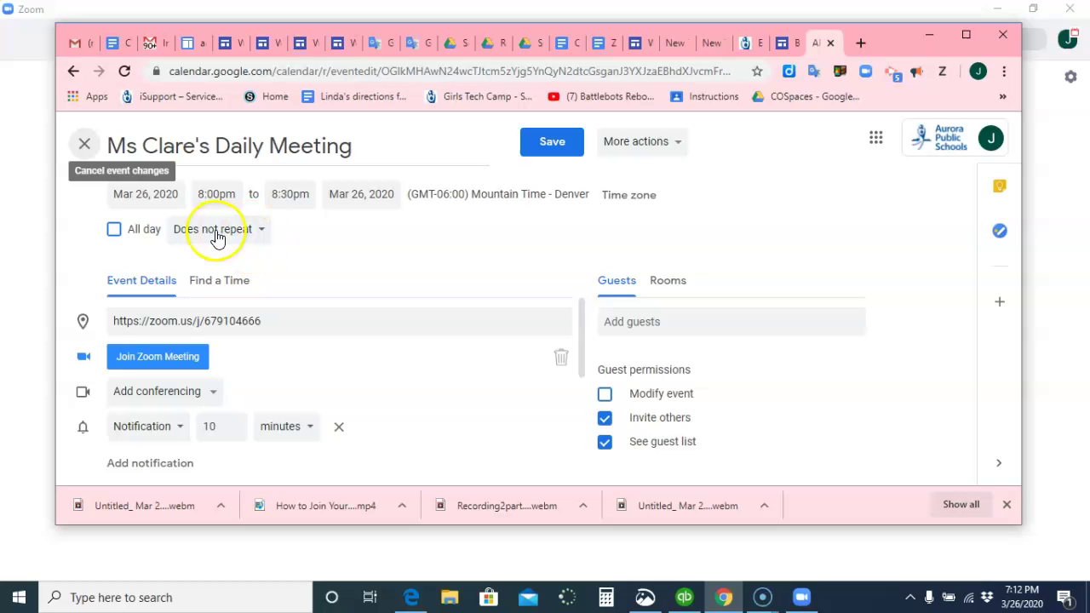
Set the calendar event to repeat every weekday, copy its Zoom link, and save it
{"action": "left_click", "coordinate": [264, 237]}
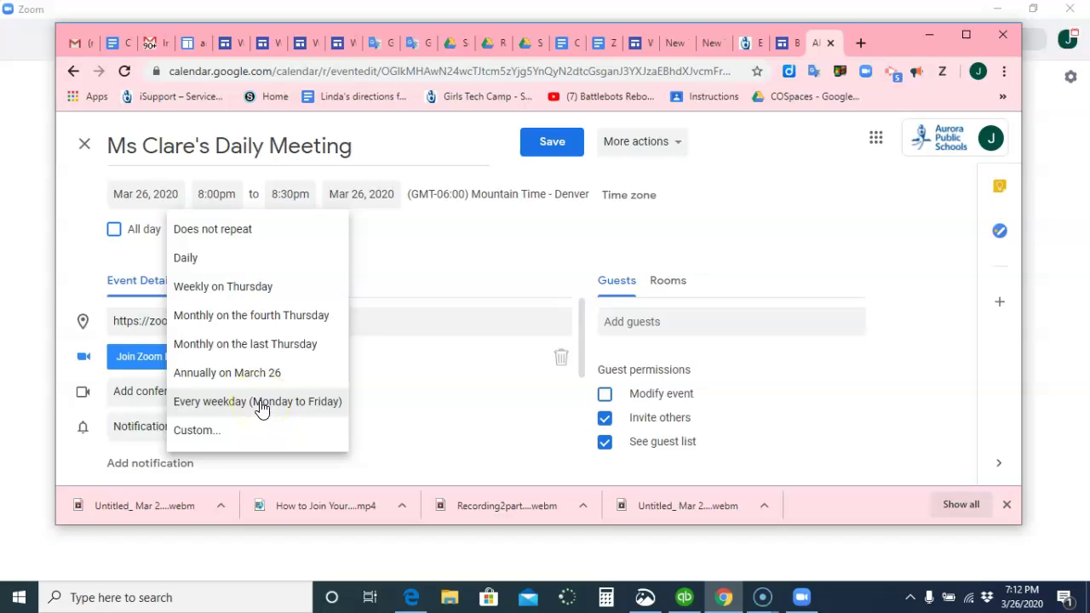
{"action": "left_click", "coordinate": [262, 407]}
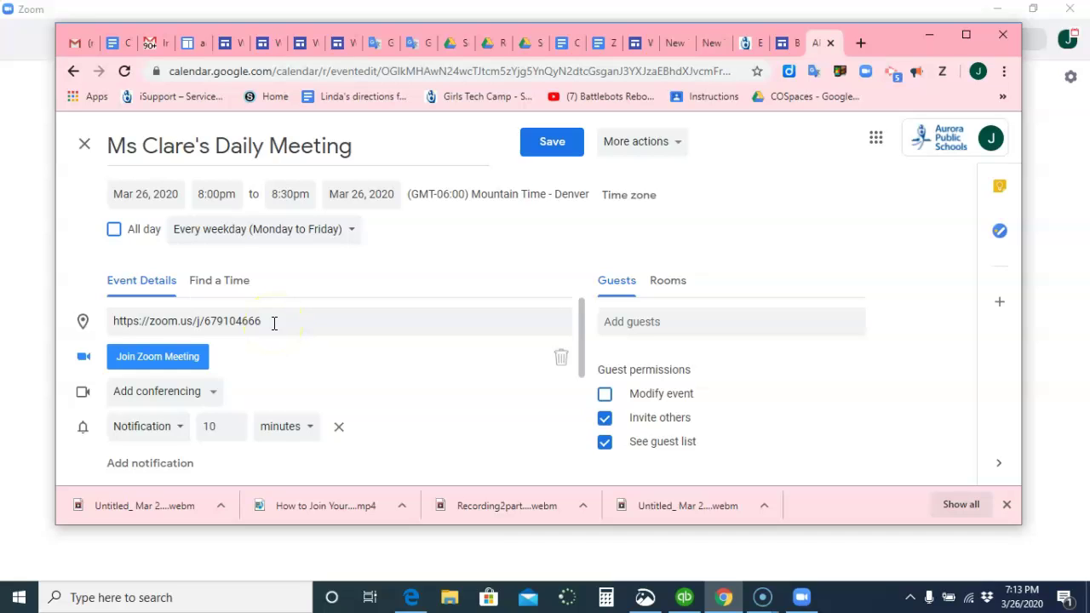
{"action": "left_click_drag", "start_coordinate": [274, 322], "coordinate": [109, 329]}
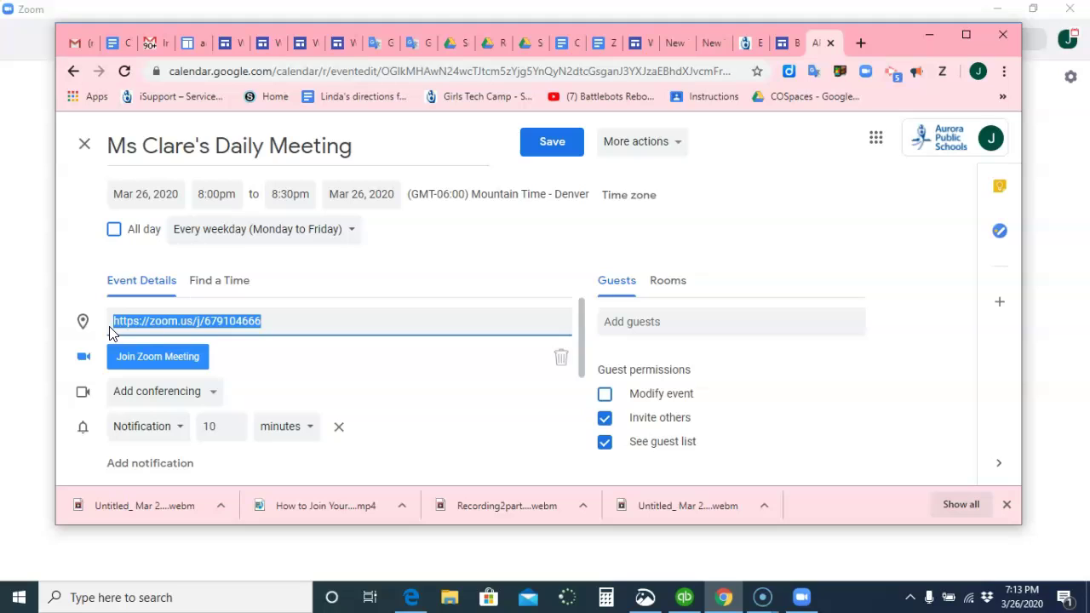
{"action": "right_click", "coordinate": [163, 322]}
{"action": "right_click", "coordinate": [163, 322]}
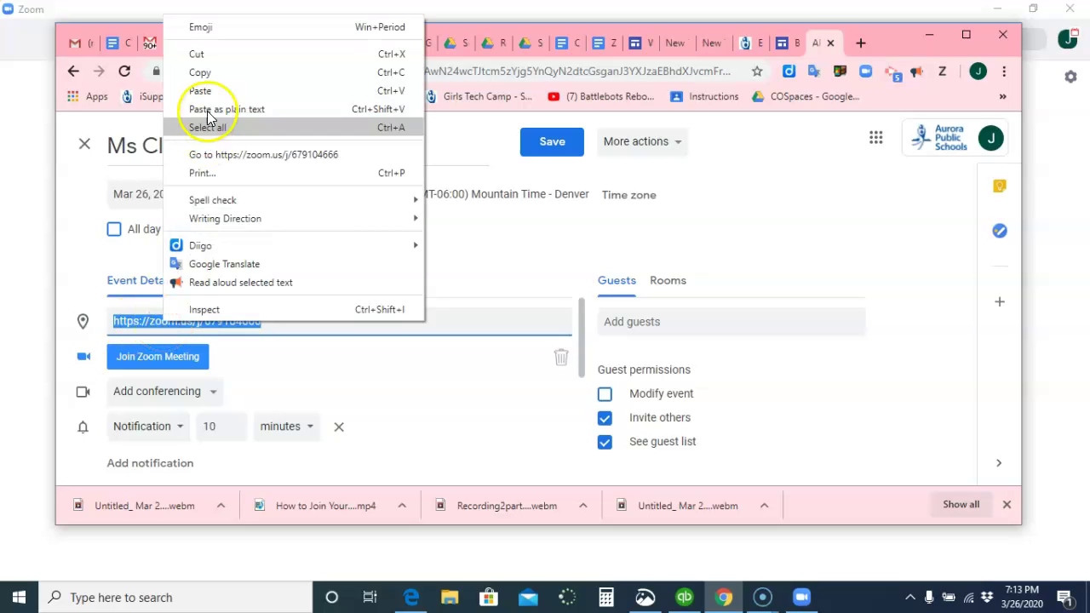
{"action": "left_click", "coordinate": [207, 73]}
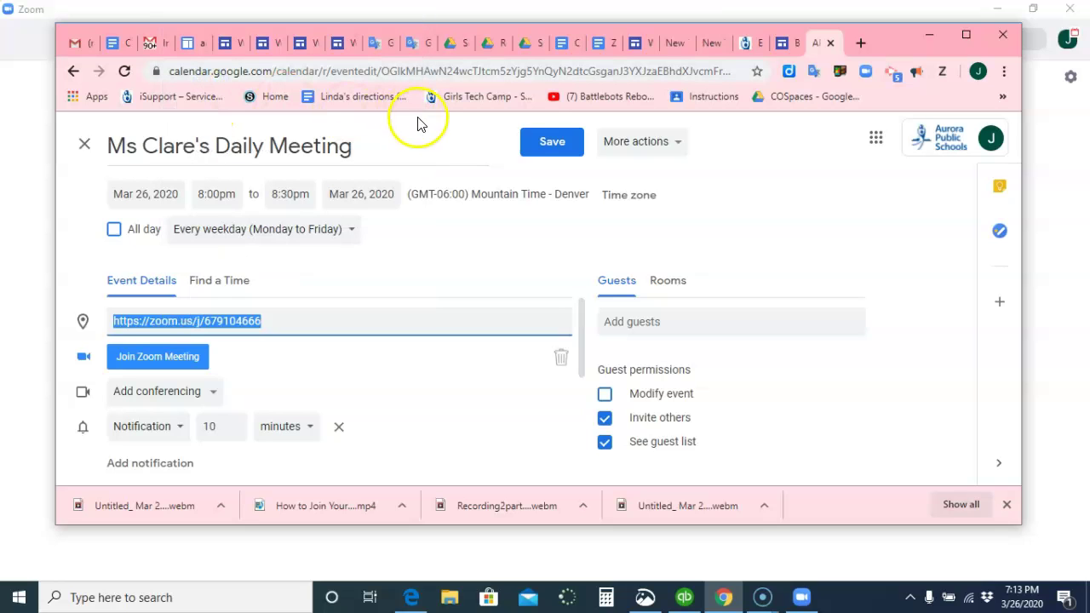
{"action": "left_click", "coordinate": [551, 143]}
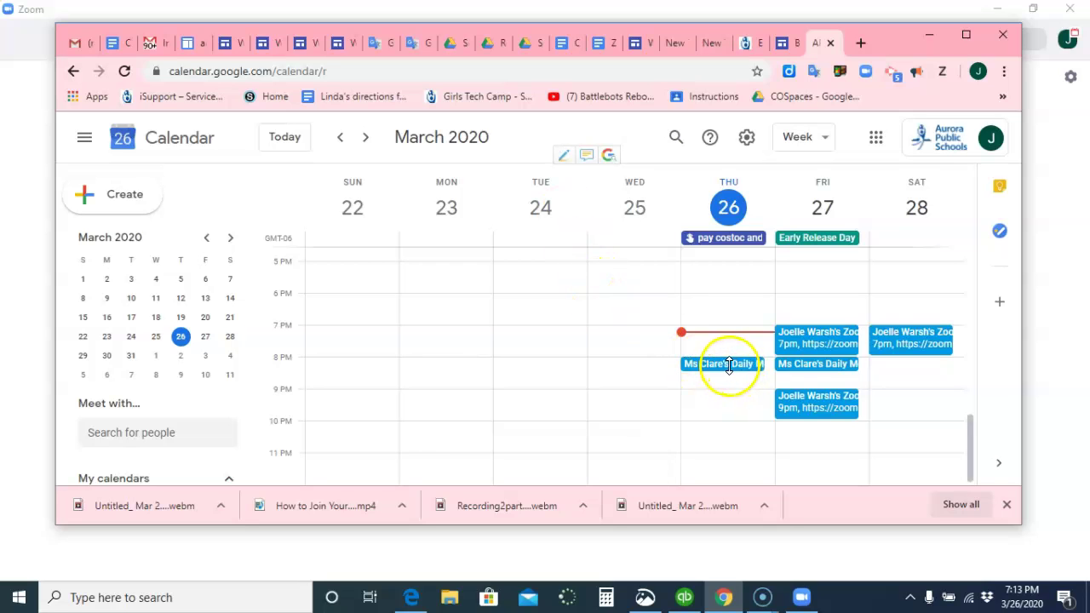
Page forward through the calendar weeks, then back to the Mar 29–Apr 4 week
{"action": "left_click", "coordinate": [366, 139]}
{"action": "left_click", "coordinate": [366, 139]}
{"action": "left_click", "coordinate": [368, 143]}
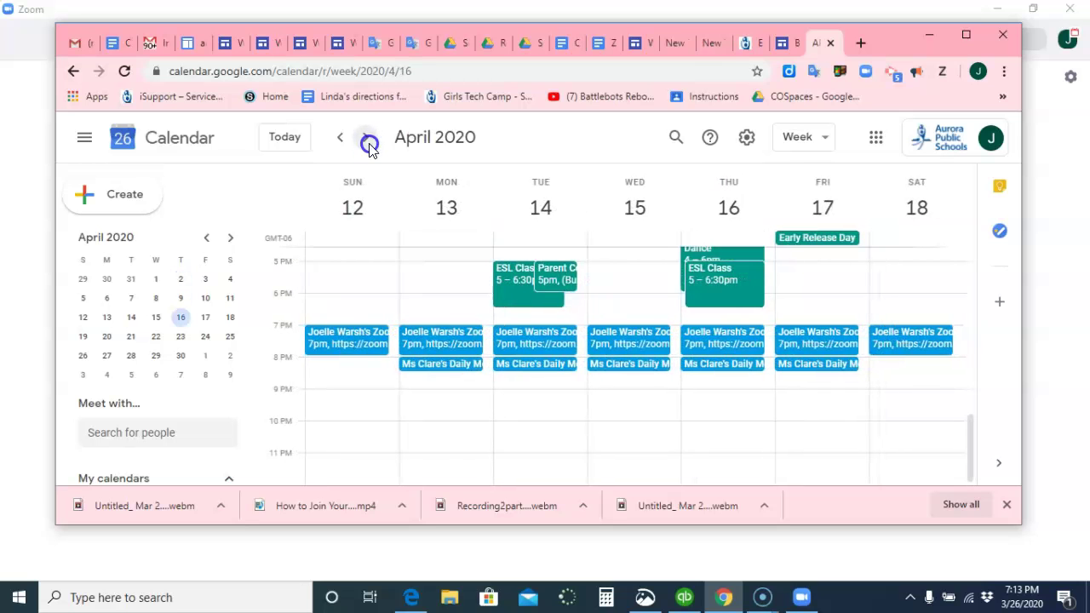
{"action": "left_click", "coordinate": [368, 143]}
{"action": "left_click", "coordinate": [368, 143]}
{"action": "left_click", "coordinate": [368, 143]}
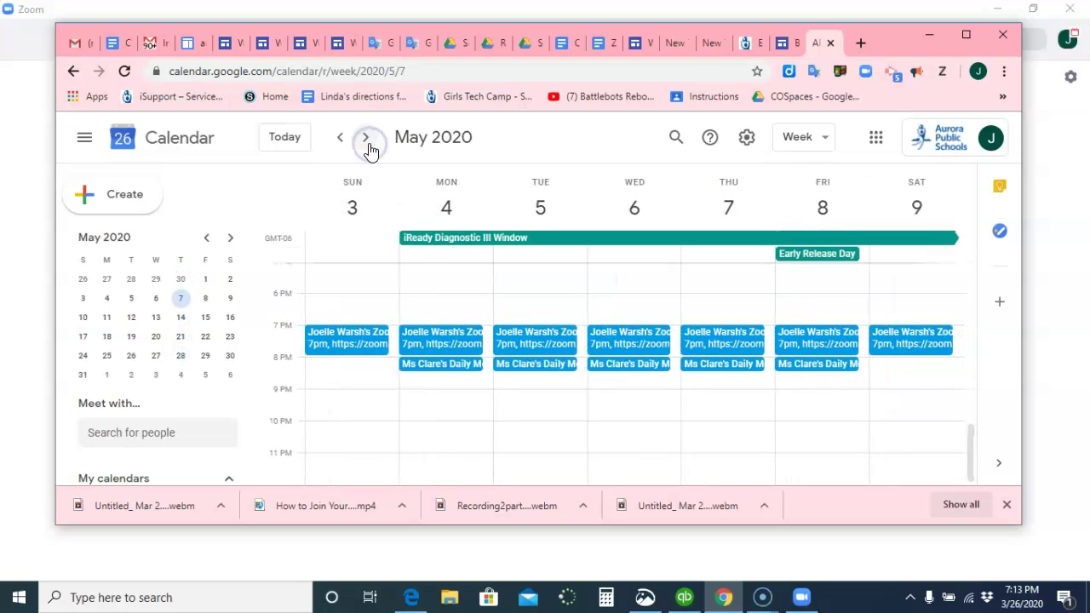
{"action": "left_click", "coordinate": [344, 141]}
{"action": "left_click", "coordinate": [344, 142]}
{"action": "left_click", "coordinate": [345, 142]}
{"action": "left_click", "coordinate": [344, 142]}
{"action": "left_click", "coordinate": [344, 142]}
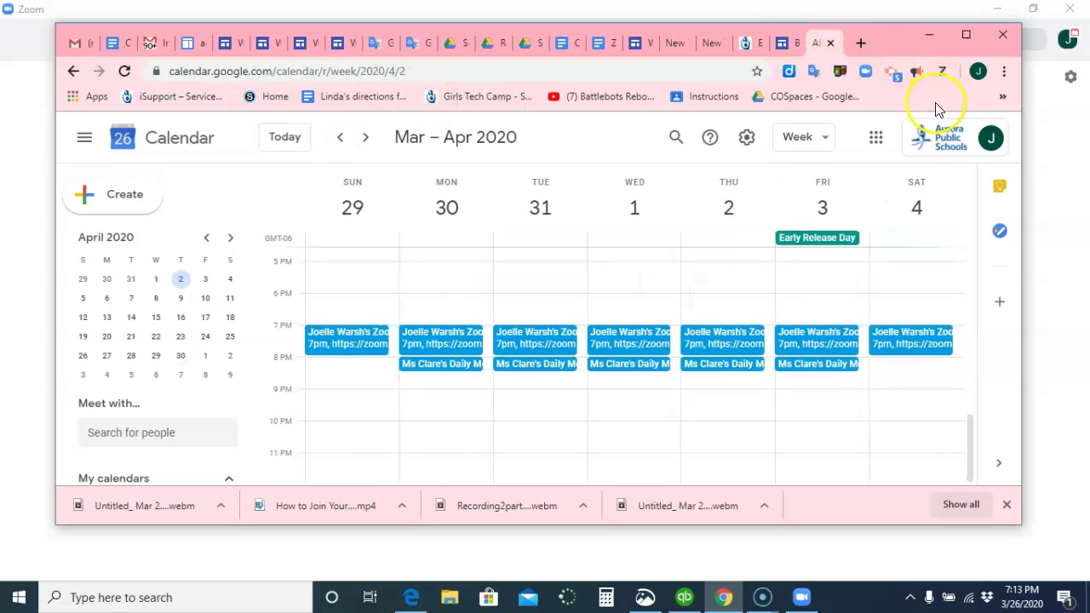
Go to Google Classroom by entering 'classroo' in the browser's address bar
{"action": "left_click", "coordinate": [1004, 74]}
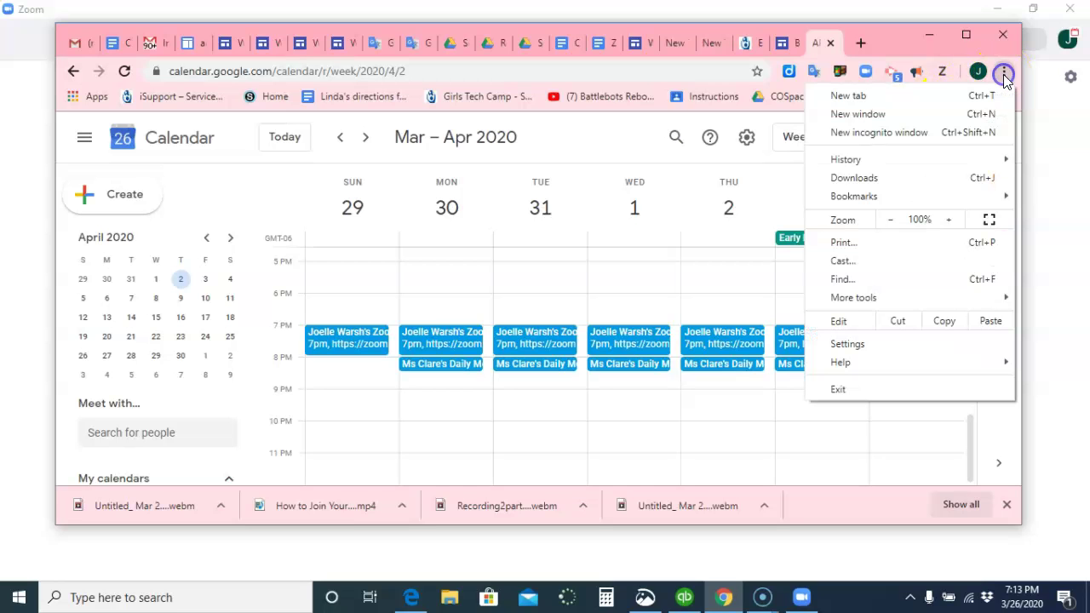
{"action": "left_click", "coordinate": [881, 38]}
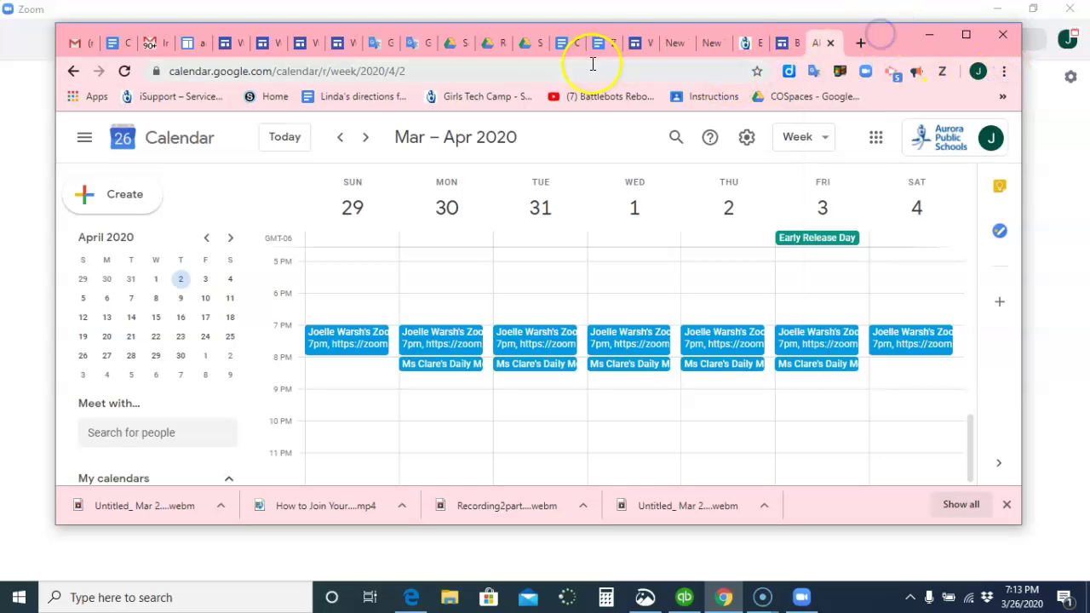
{"action": "left_click", "coordinate": [588, 71]}
{"action": "type", "text": "classroo"}
{"action": "key", "text": "Return"}
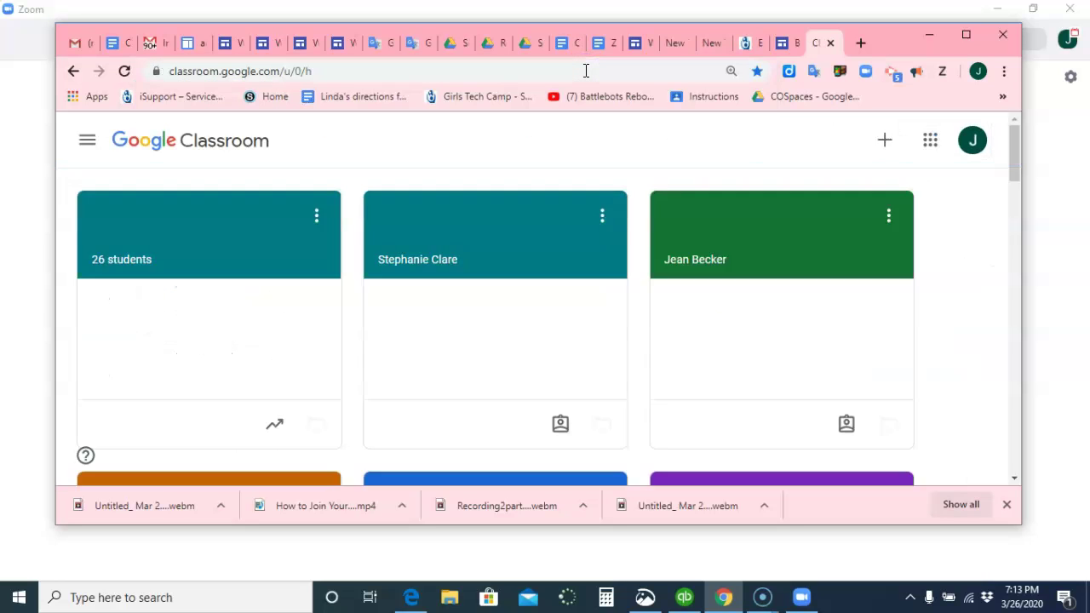
Open the teacher's class, glance at its Classwork list, and return to the Stream
{"action": "left_click", "coordinate": [332, 238]}
{"action": "left_click", "coordinate": [231, 211]}
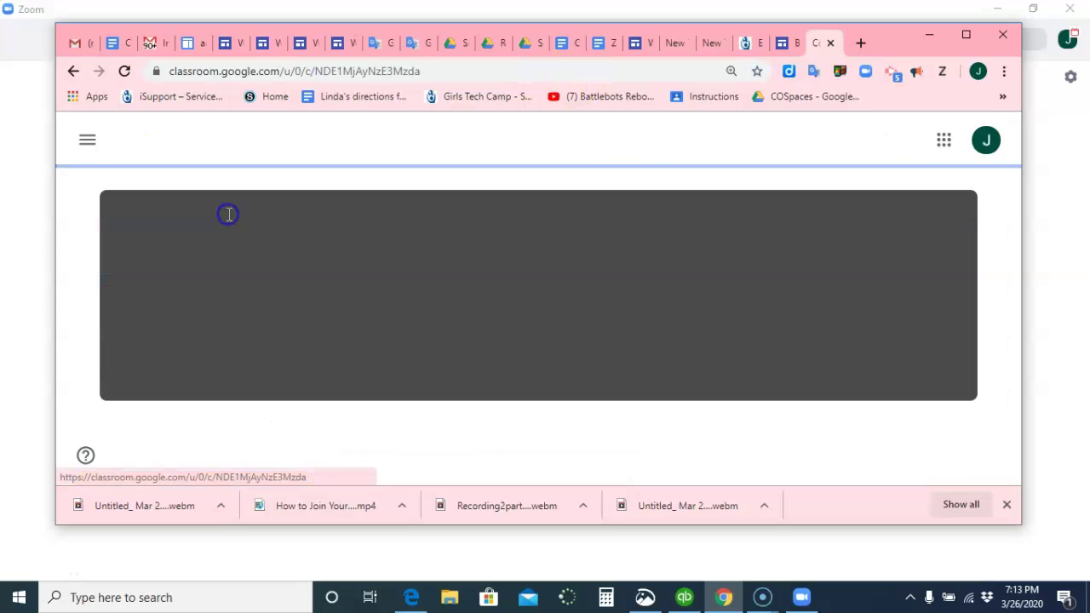
{"action": "scroll", "coordinate": [549, 251], "scroll_direction": "down", "scroll_amount": 1}
{"action": "left_click", "coordinate": [549, 251]}
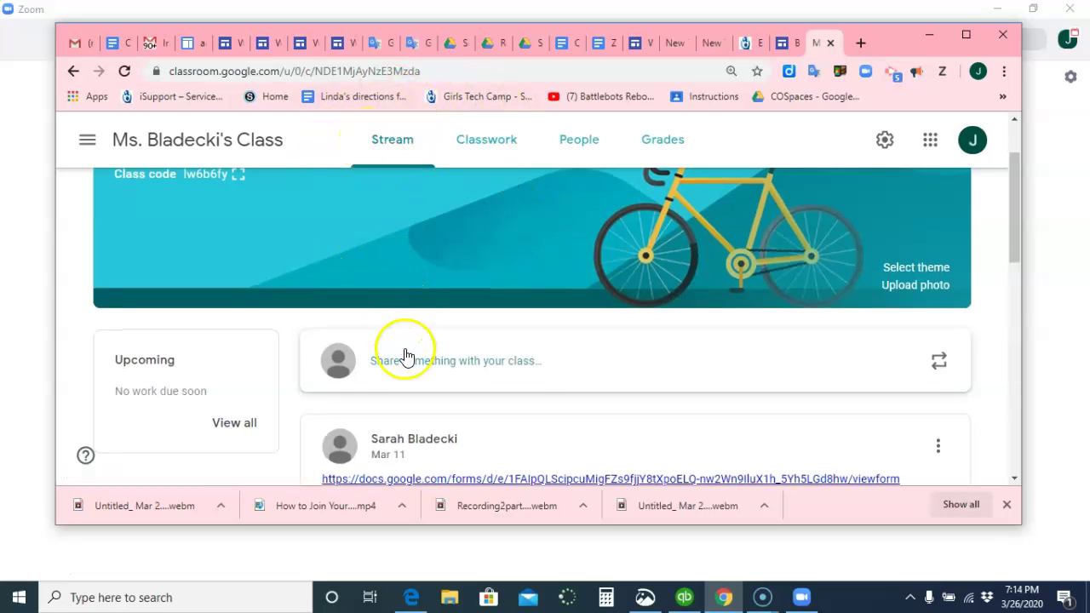
{"action": "left_click", "coordinate": [503, 138]}
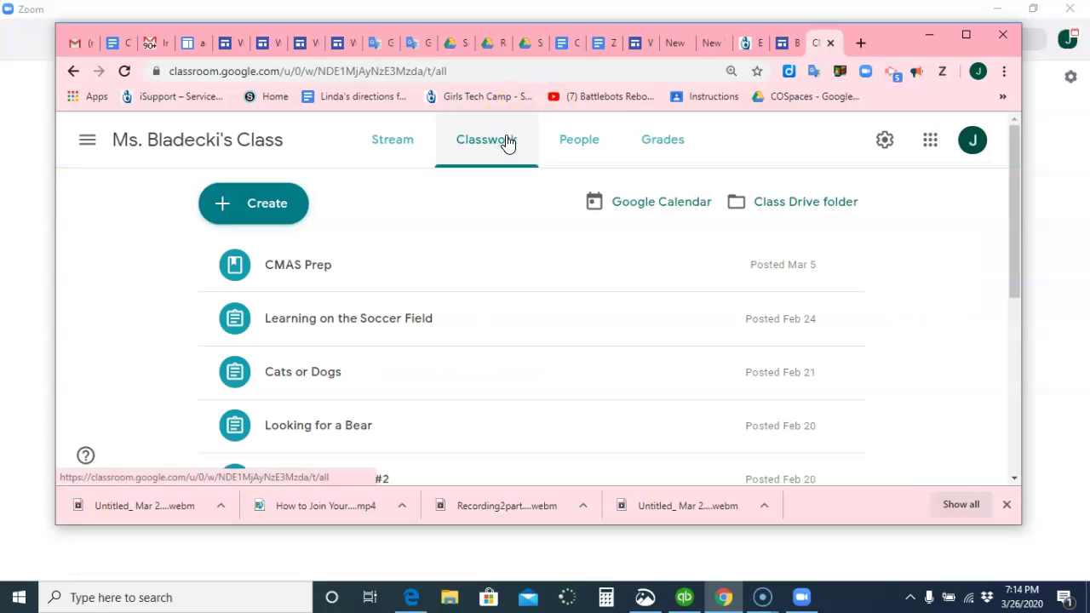
{"action": "left_click", "coordinate": [402, 140]}
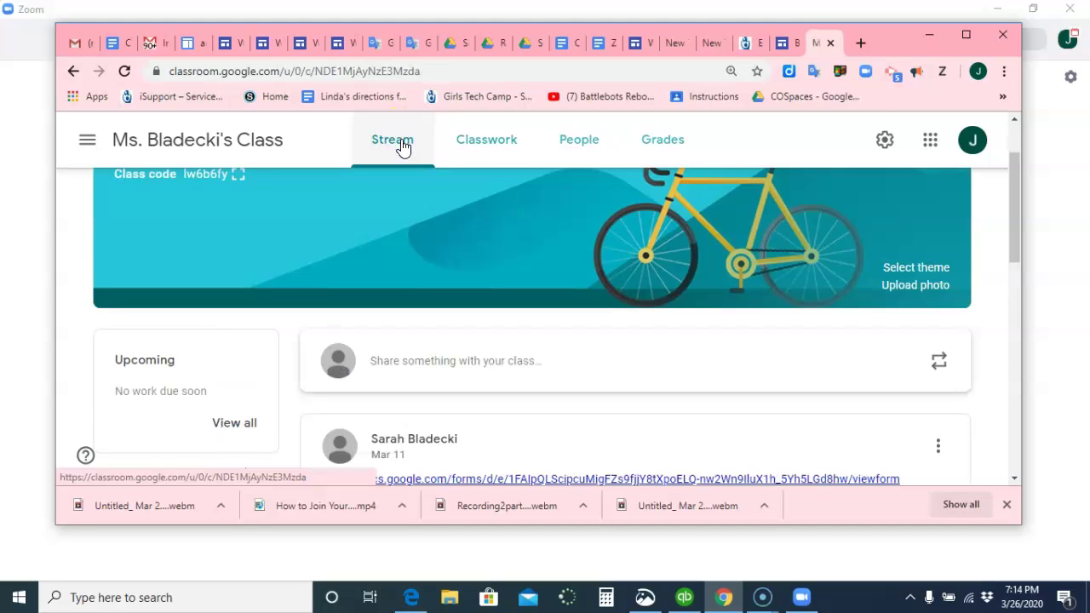
Draft a class announcement reading 'here is your Zoom link for all our CLass meetings'
{"action": "left_click", "coordinate": [426, 364]}
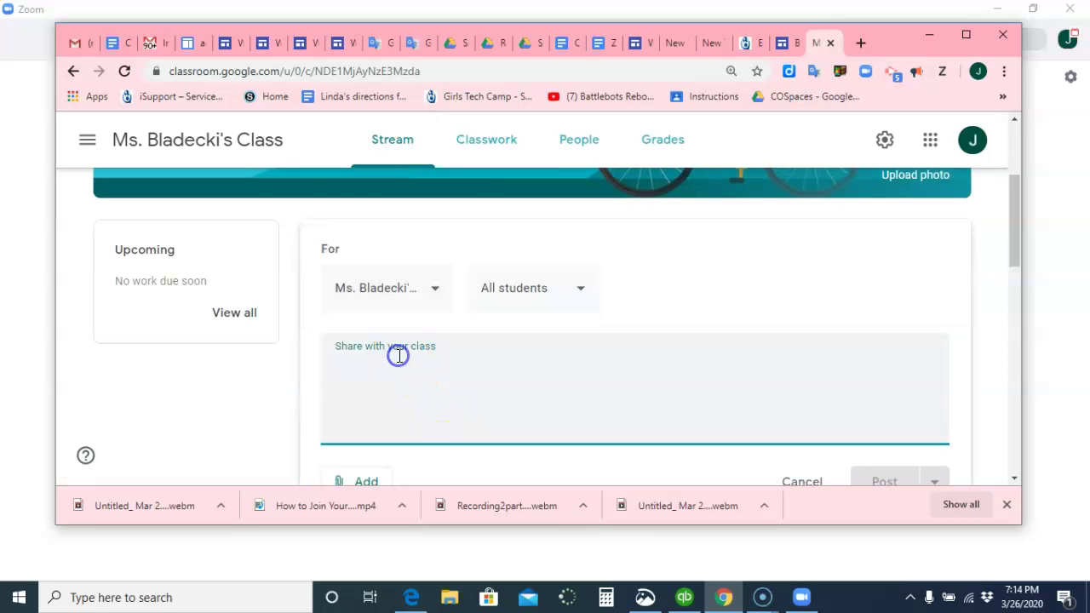
{"action": "left_click", "coordinate": [398, 356]}
{"action": "type", "text": "here"}
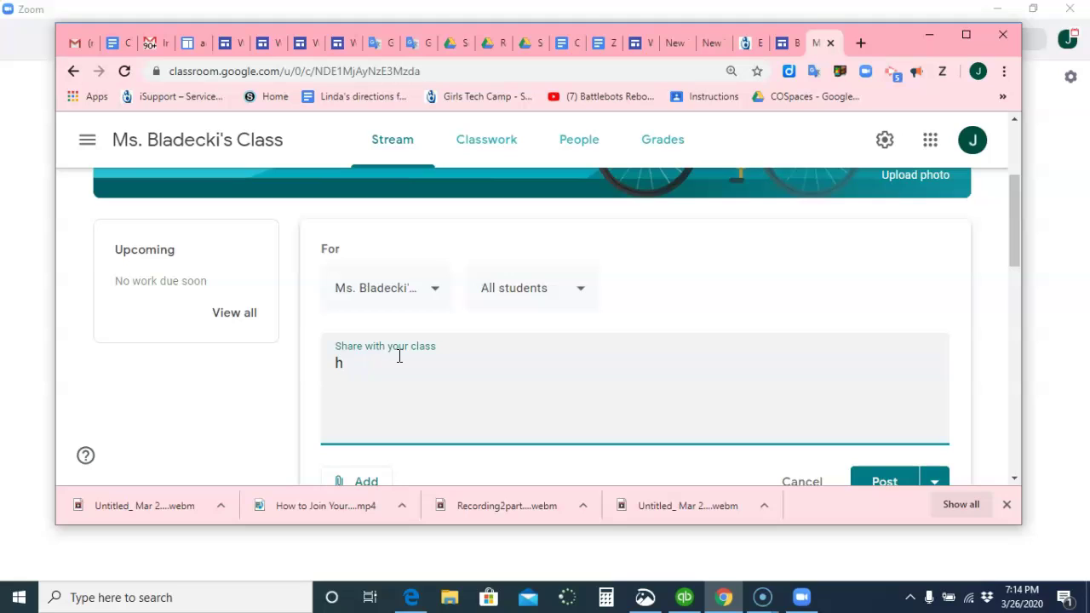
{"action": "key", "text": "BackSpace"}
{"action": "type", "text": "here is your Zoom link for all our CLass meetings"}
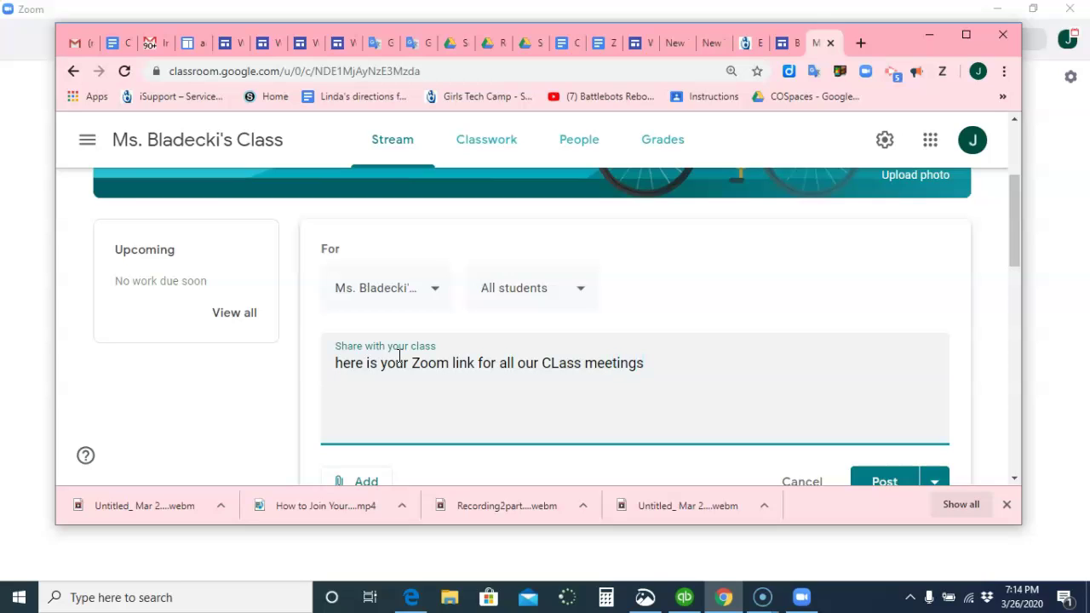
{"action": "type", "text": "https://zoom.us/j/679104666"}
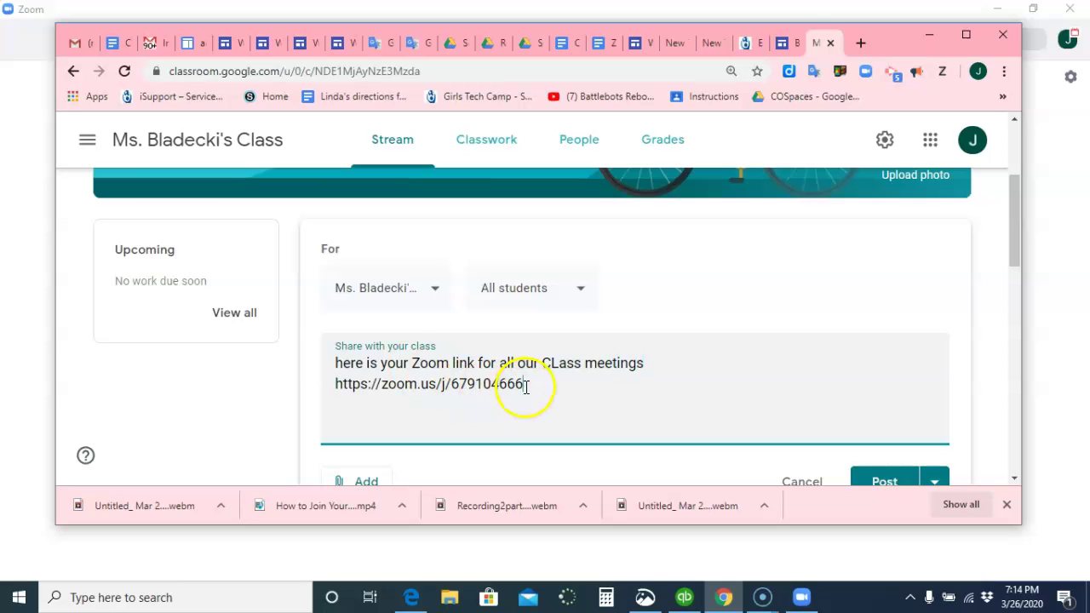
{"action": "left_click_drag", "start_coordinate": [523, 385], "coordinate": [332, 385]}
{"action": "key", "text": "ctrl+c"}
{"action": "key", "text": "BackSpace"}
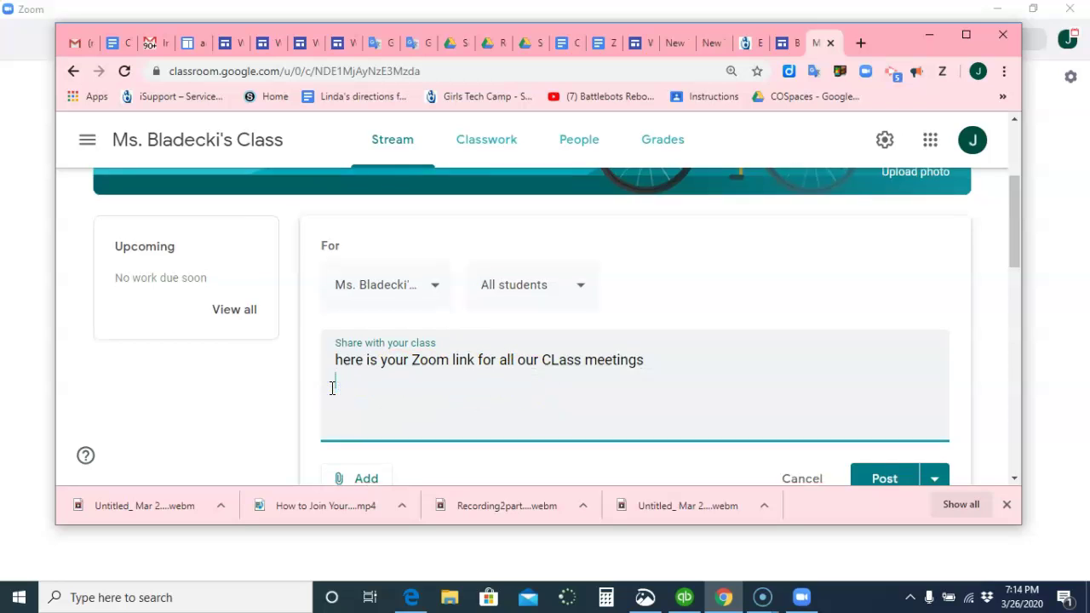
{"action": "scroll", "coordinate": [349, 369], "scroll_direction": "down", "scroll_amount": 2}
Attach the copied Zoom meeting URL to the announcement as a 'Launch Meeting - Zoom' link
{"action": "left_click", "coordinate": [352, 352]}
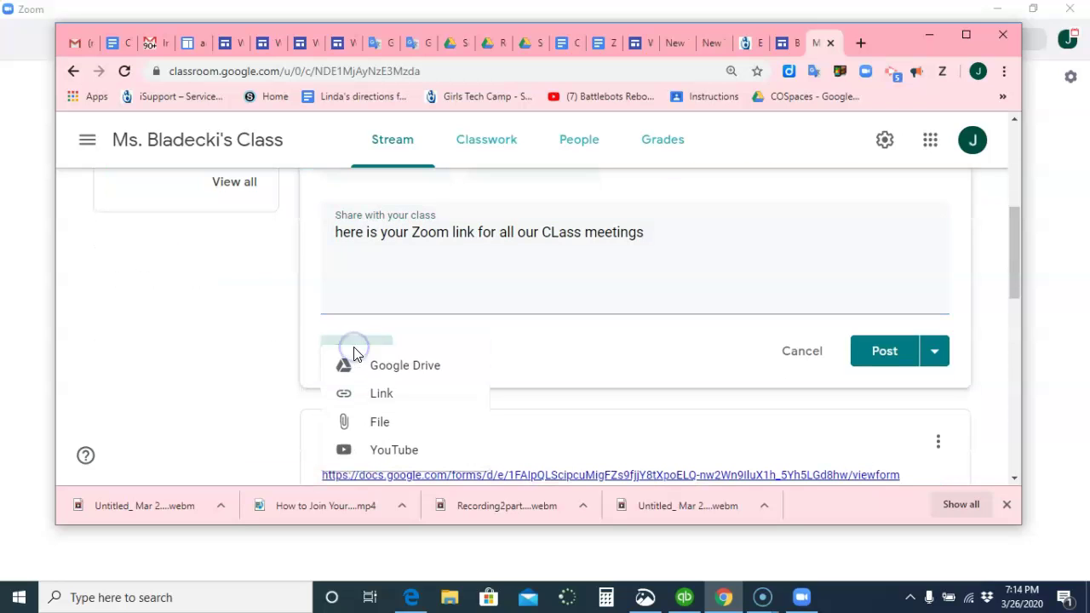
{"action": "left_click", "coordinate": [377, 392]}
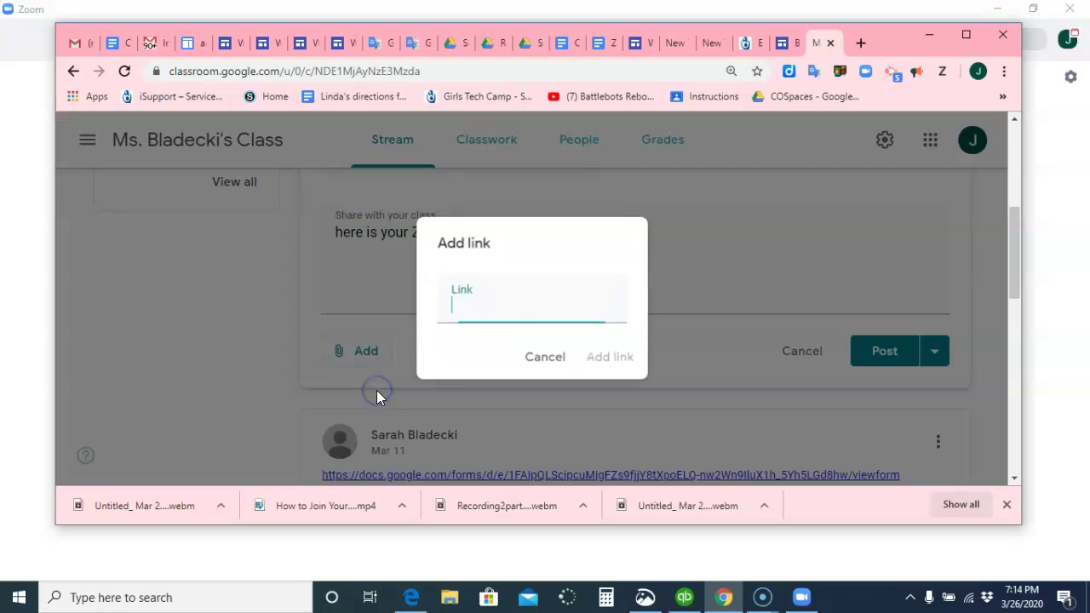
{"action": "key", "text": "ctrl+v"}
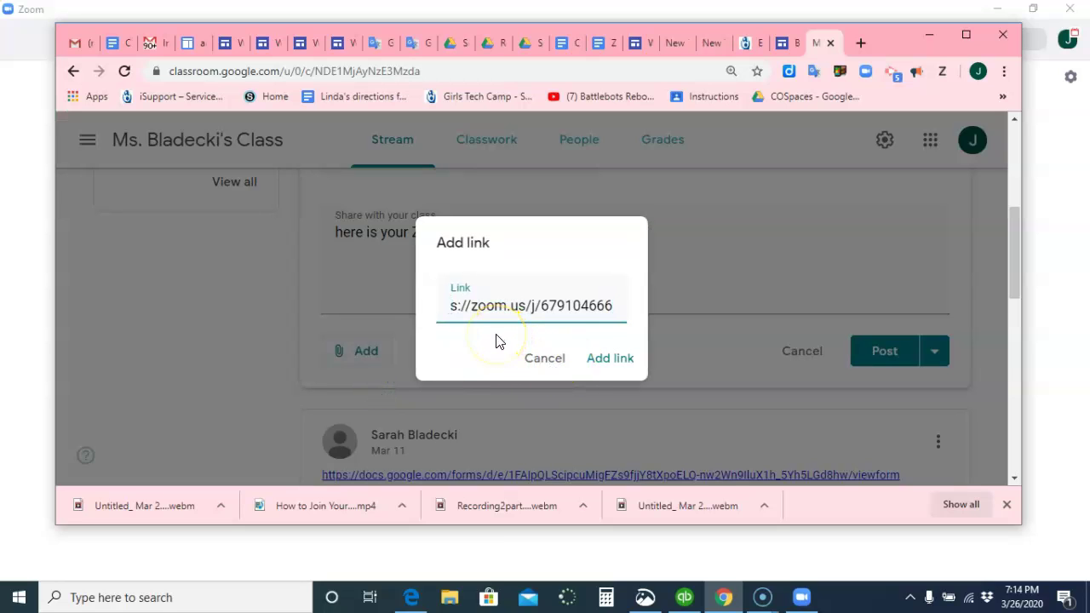
{"action": "left_click", "coordinate": [572, 305]}
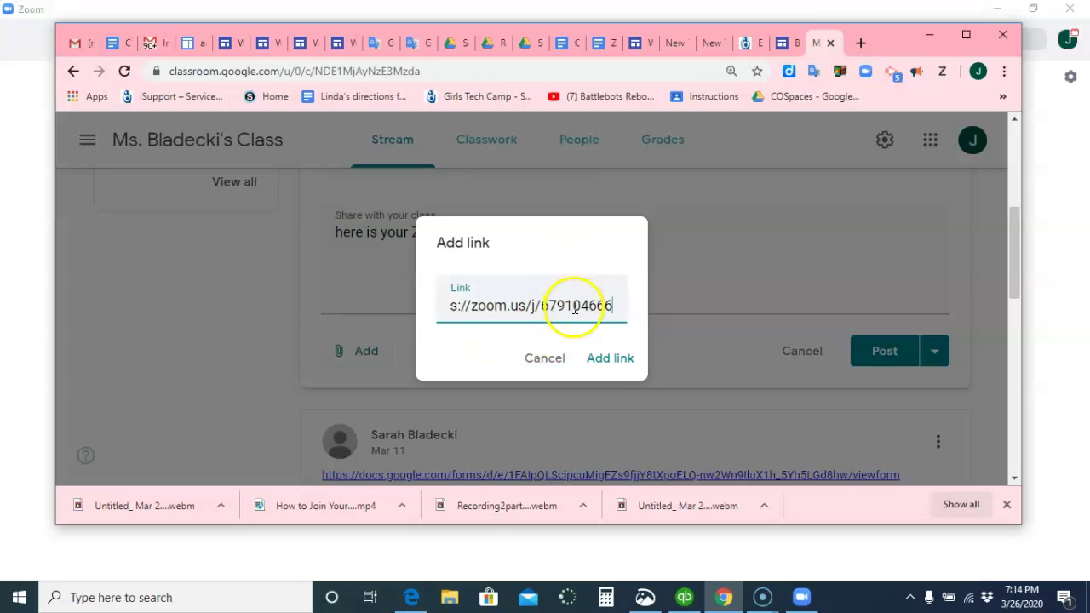
{"action": "right_click", "coordinate": [575, 308]}
{"action": "left_click", "coordinate": [717, 259]}
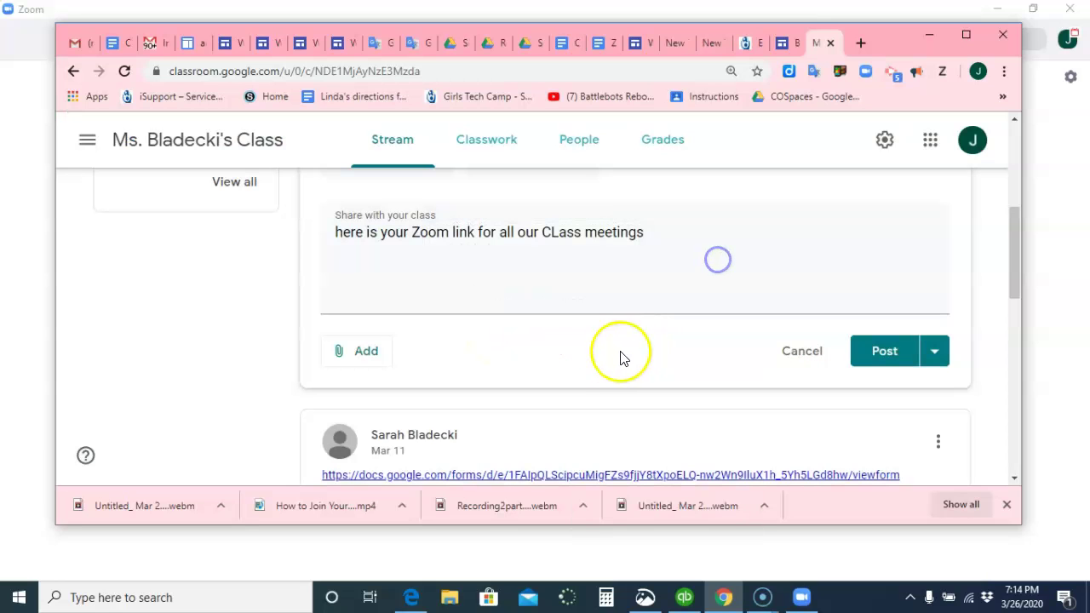
{"action": "left_click", "coordinate": [366, 351]}
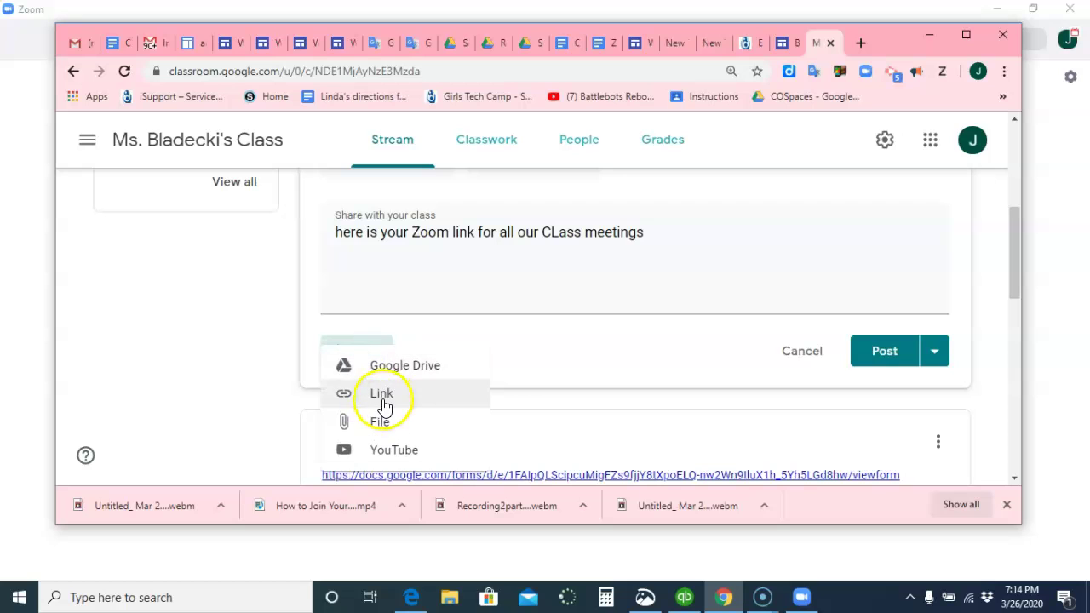
{"action": "left_click", "coordinate": [383, 396]}
{"action": "right_click", "coordinate": [476, 300]}
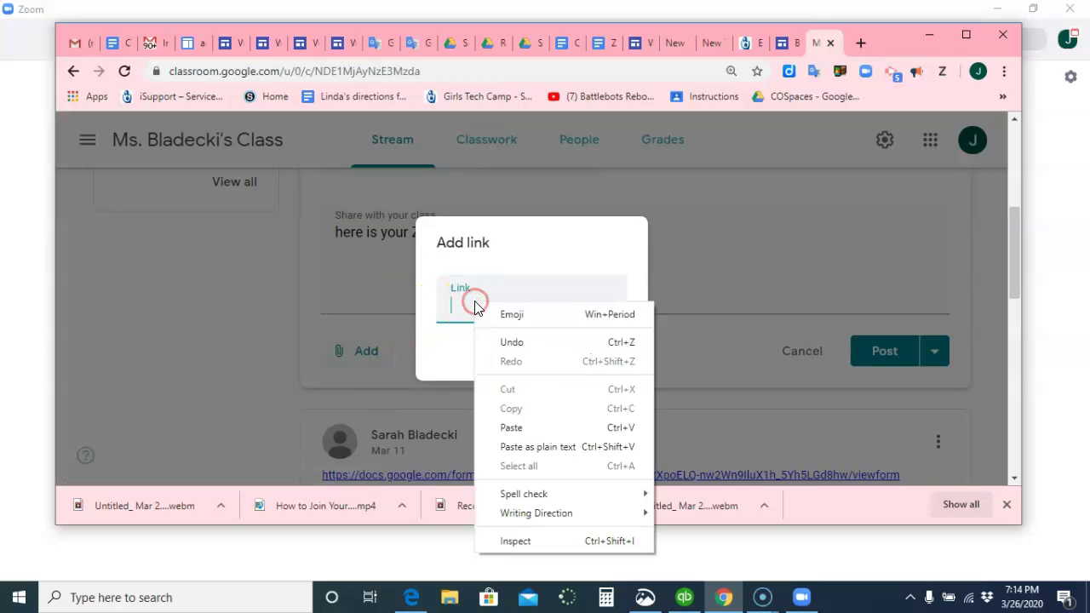
{"action": "left_click", "coordinate": [508, 427]}
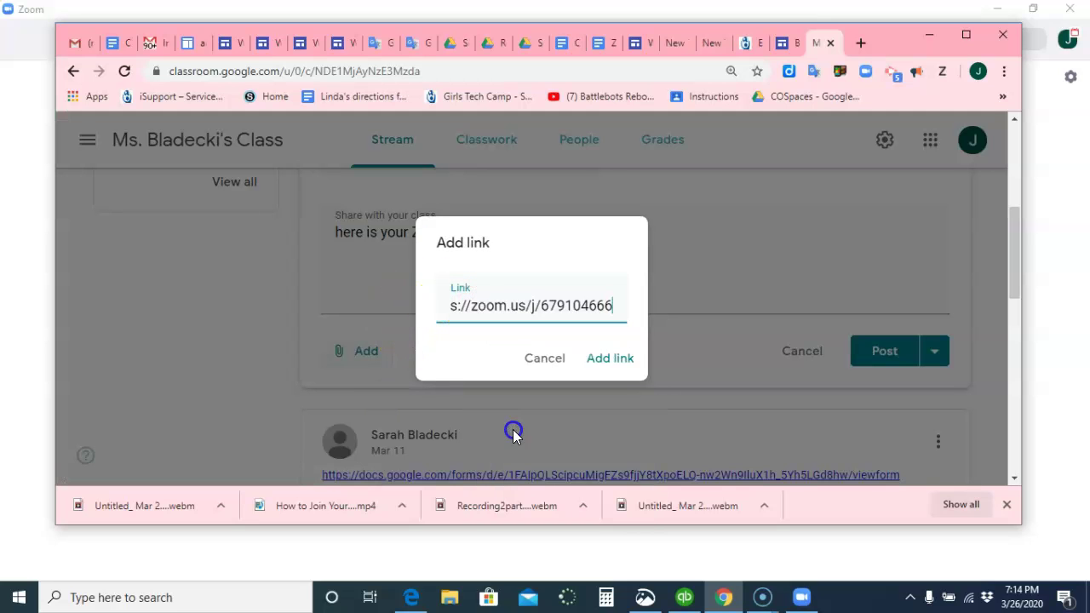
{"action": "left_click", "coordinate": [616, 359]}
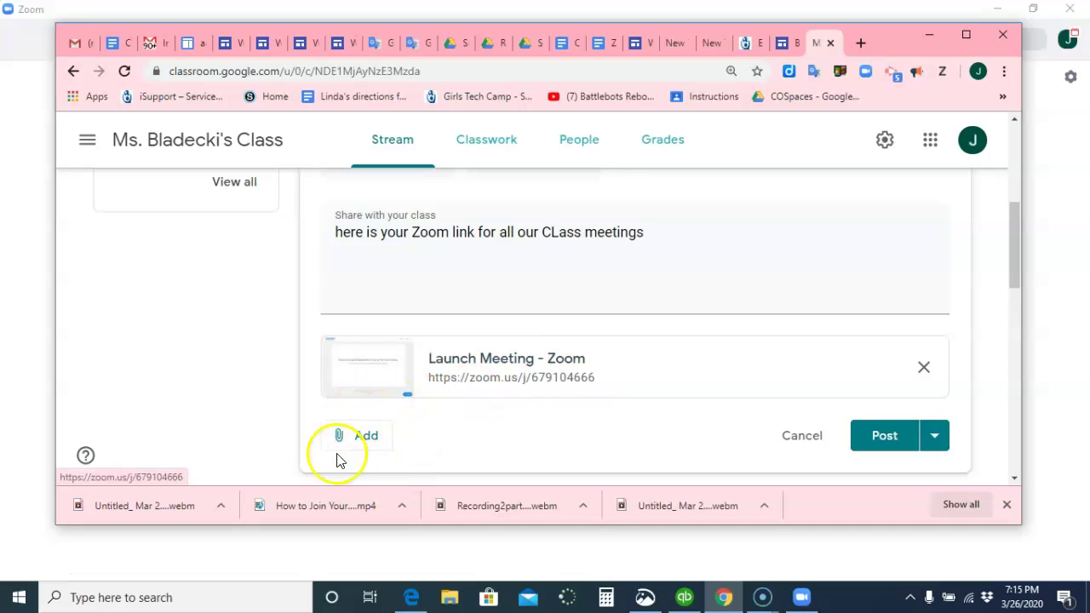
Paste the Zoom link on a second line of the announcement
{"action": "left_click", "coordinate": [657, 232]}
{"action": "key", "text": "Return"}
{"action": "key", "text": "ctrl+v"}
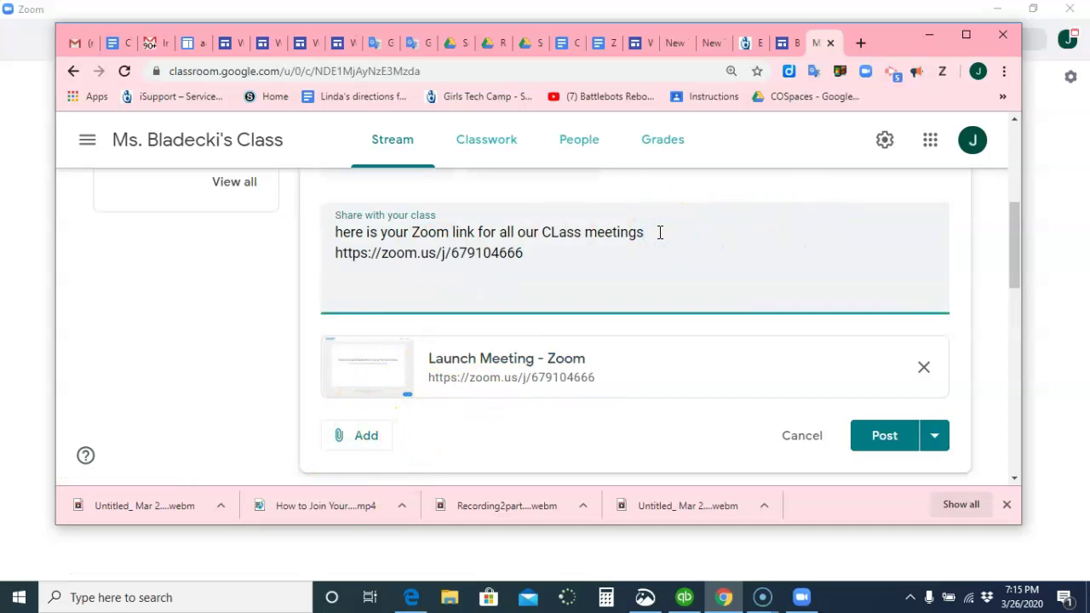
Capitalise 'Here', lowercase 'class', and post the announcement to the Stream
{"action": "left_click", "coordinate": [341, 233]}
{"action": "key", "text": "BackSpace"}
{"action": "type", "text": "H"}
{"action": "left_click", "coordinate": [554, 231]}
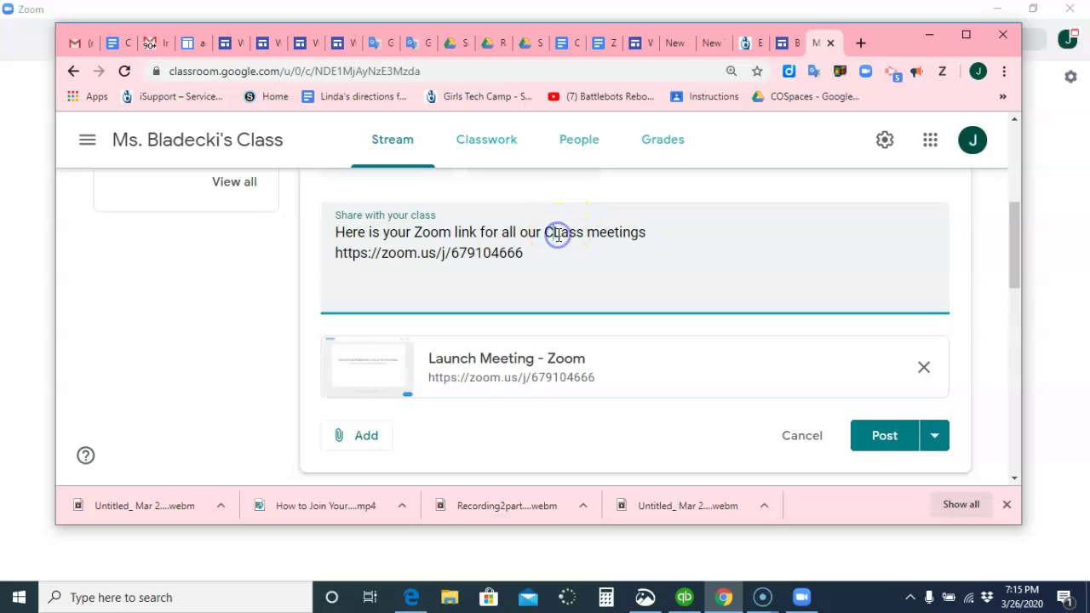
{"action": "key", "text": "BackSpace"}
{"action": "key", "text": "BackSpace"}
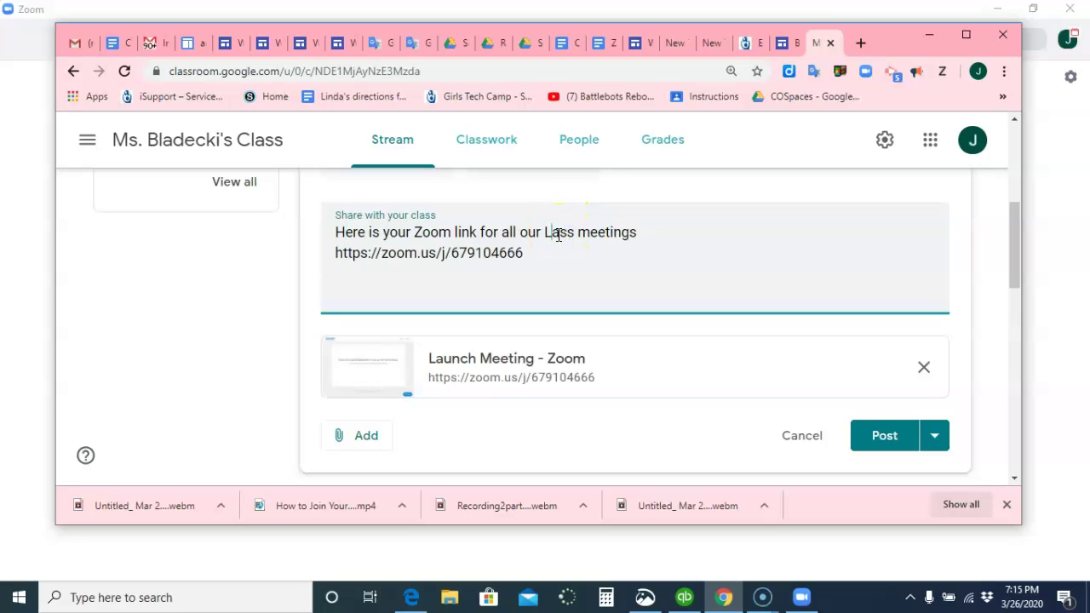
{"action": "key", "text": "Delete"}
{"action": "type", "text": "cl"}
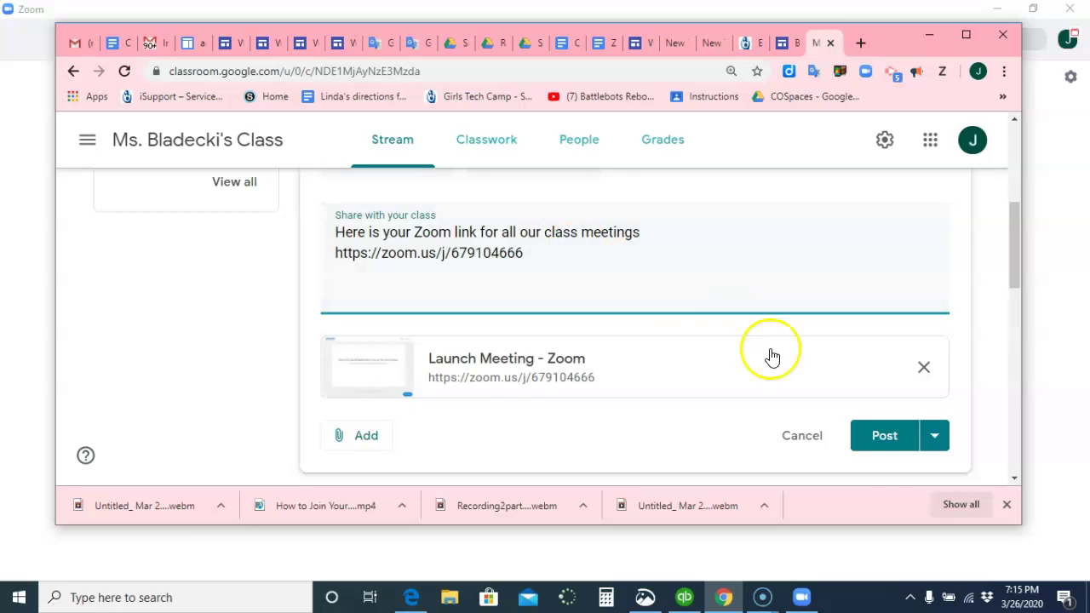
{"action": "left_click", "coordinate": [877, 441]}
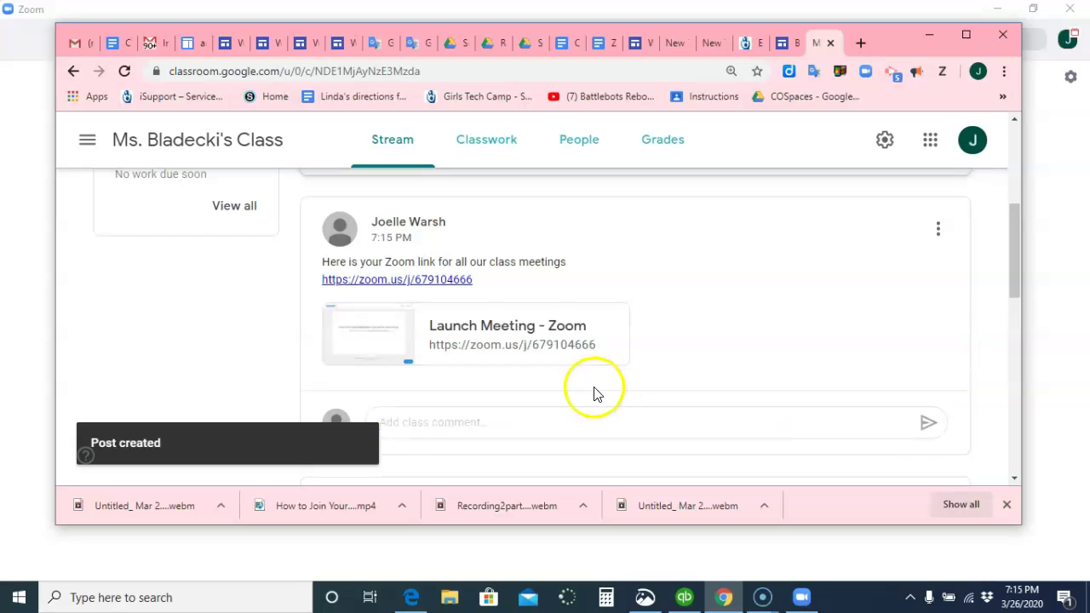
{"action": "left_click", "coordinate": [530, 335]}
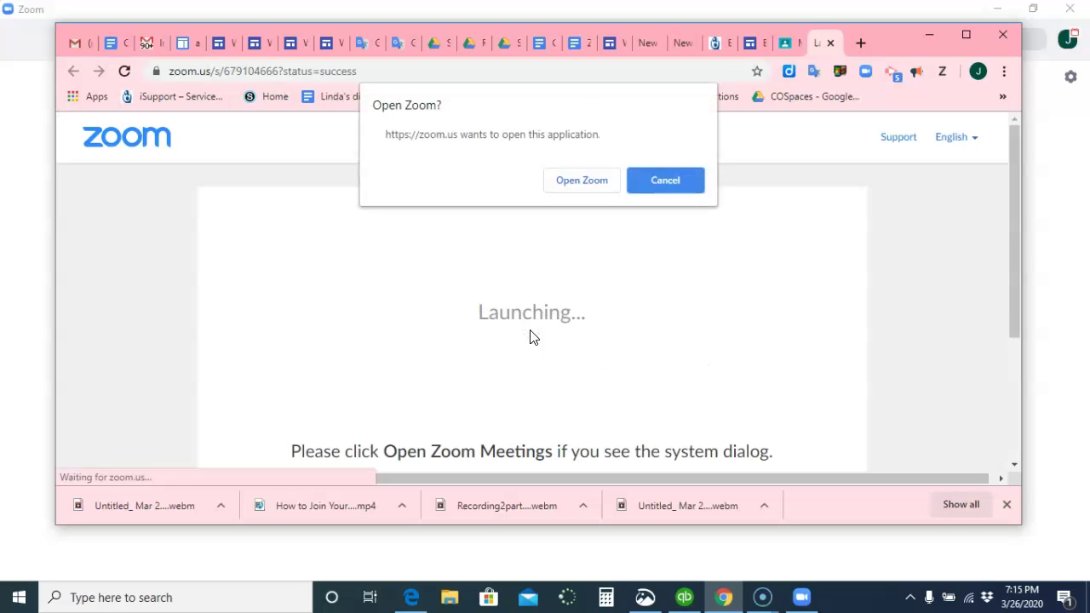
{"action": "left_click", "coordinate": [569, 182]}
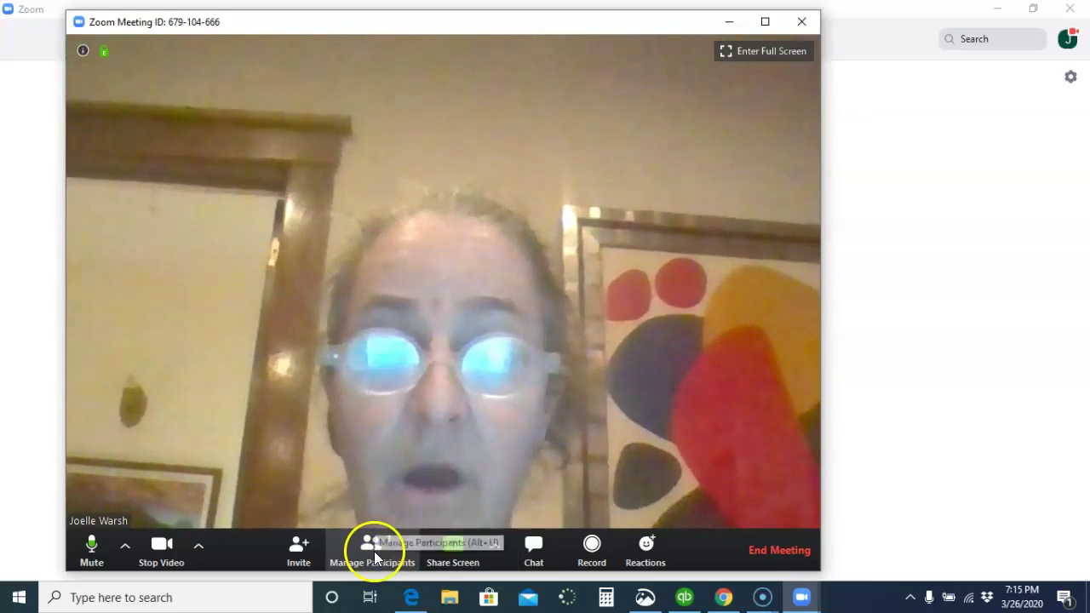
Show the Participants panel with only the host listed, and briefly check its More menu options
{"action": "left_click", "coordinate": [374, 549]}
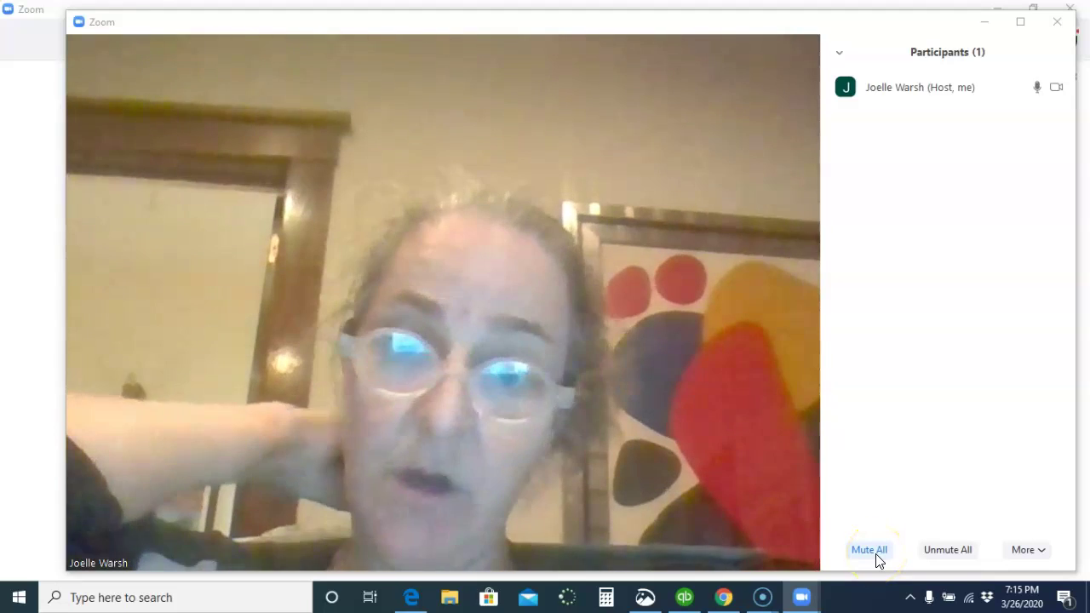
{"action": "left_click", "coordinate": [959, 555]}
{"action": "left_click", "coordinate": [1025, 554]}
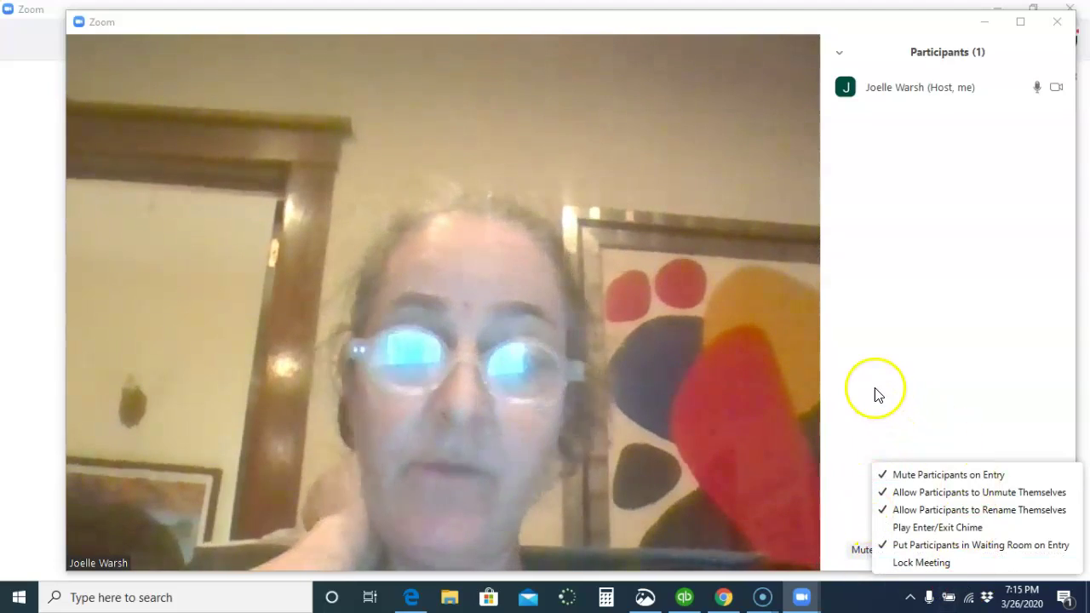
{"action": "left_click", "coordinate": [877, 390]}
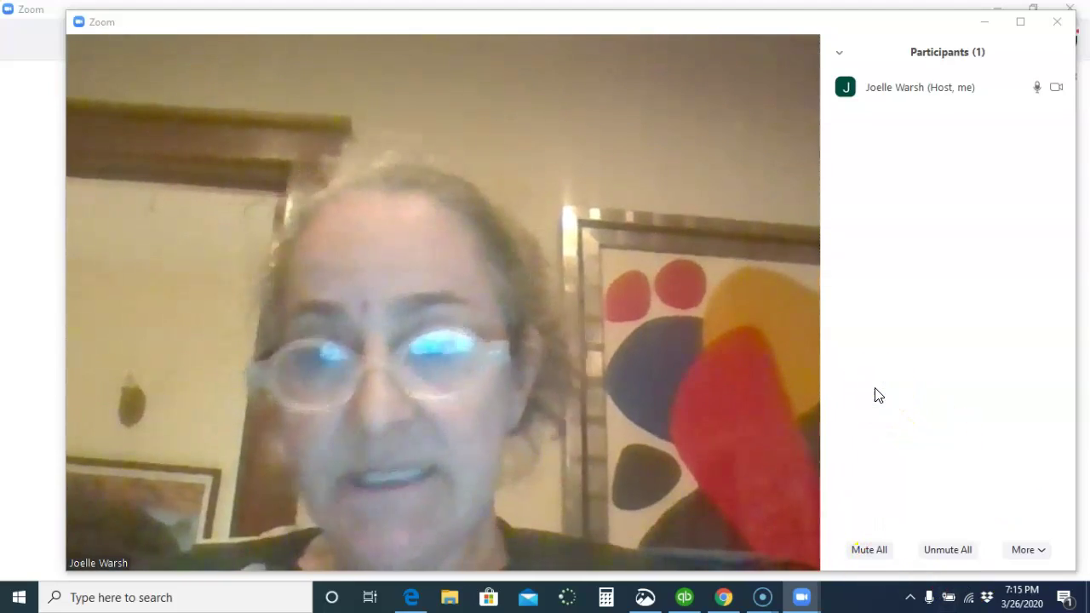